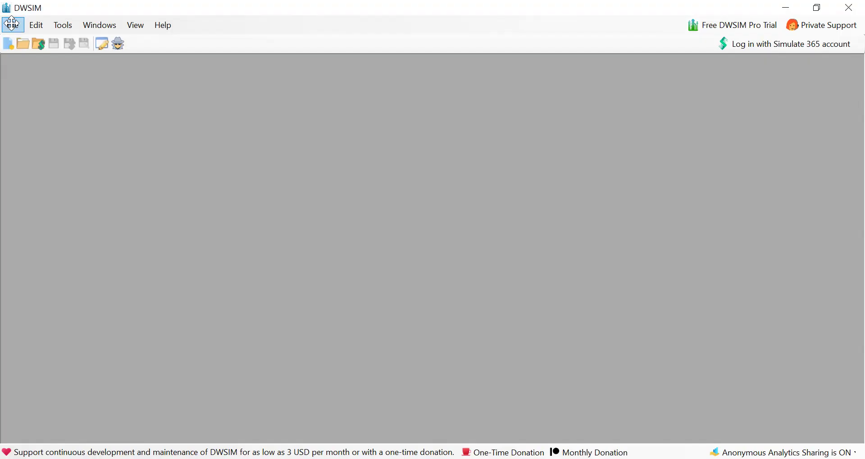
Step: Create a new chemical process model and proceed past the configuration wizard's introduction
{"action": "left_click", "coordinate": [12, 24]}
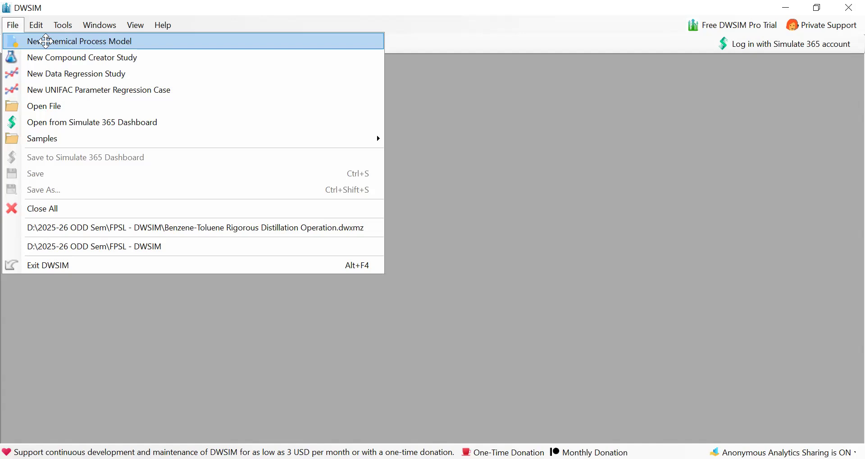
{"action": "left_click", "coordinate": [45, 41]}
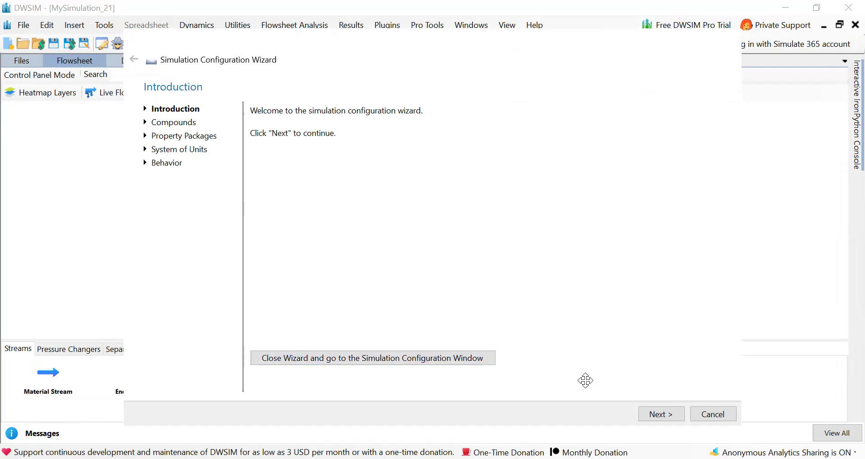
{"action": "left_click", "coordinate": [658, 415]}
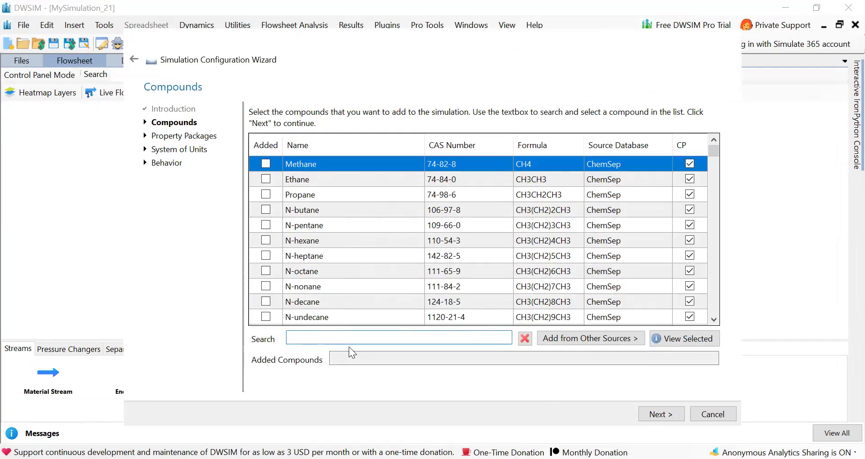
Step: Add the compounds Benzene and Toluene to the simulation and continue to the property package selection
{"action": "type", "text": "benz"}
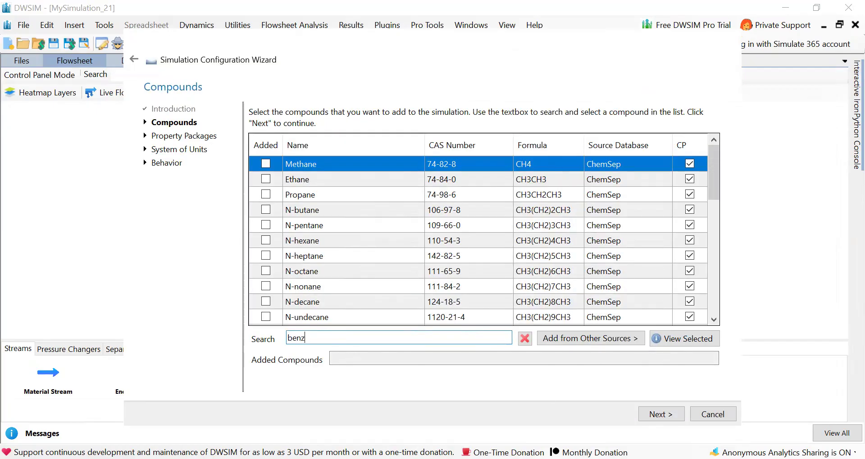
{"action": "type", "text": "ene"}
{"action": "key", "text": "Return"}
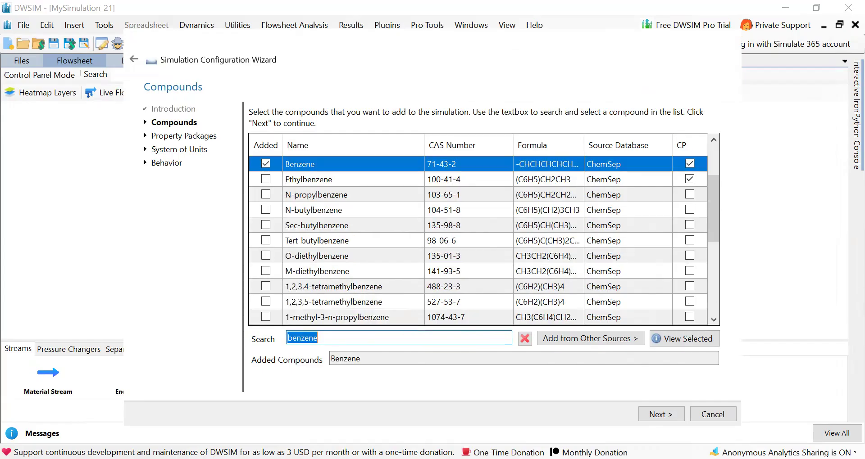
{"action": "type", "text": "t"}
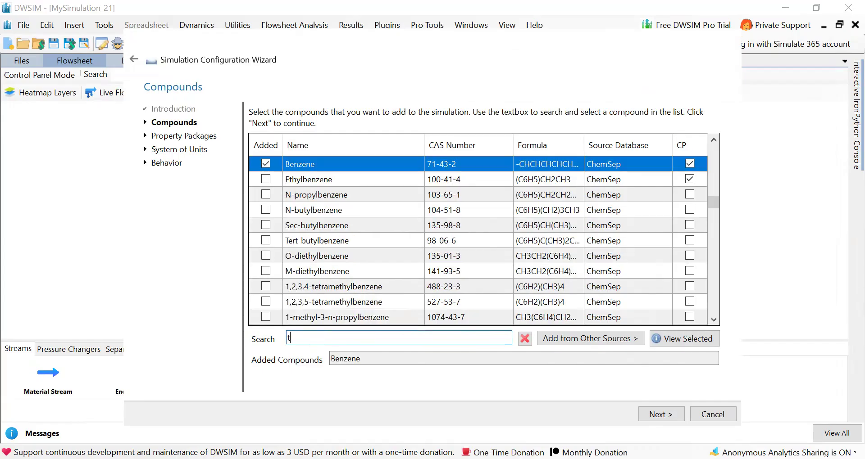
{"action": "type", "text": "oluene"}
{"action": "key", "text": "Return"}
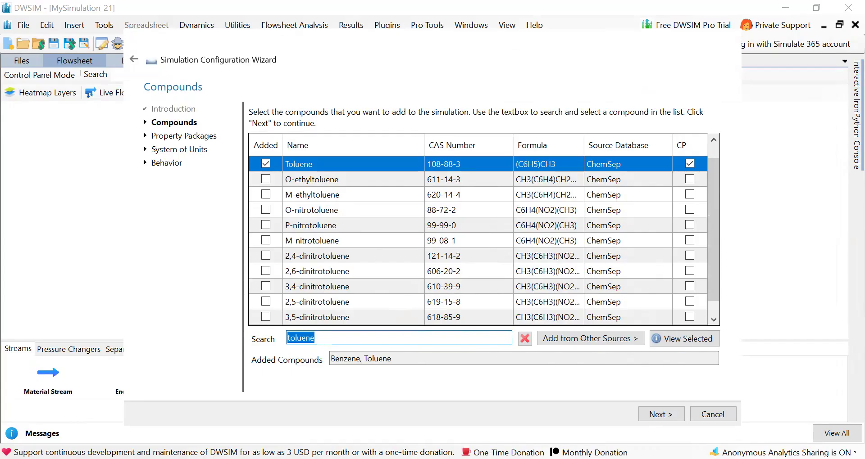
{"action": "left_click", "coordinate": [663, 416]}
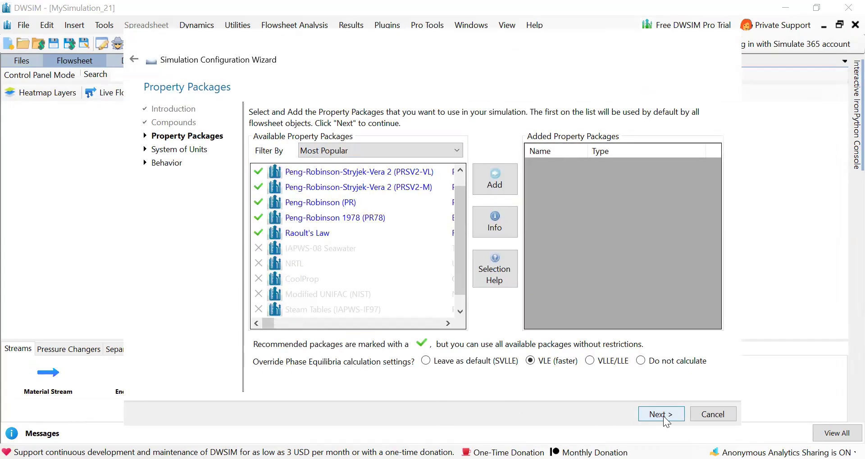
Step: Review the most popular property packages, then those filtered by Equations of State and Activity Coefficient
{"action": "left_click", "coordinate": [461, 312]}
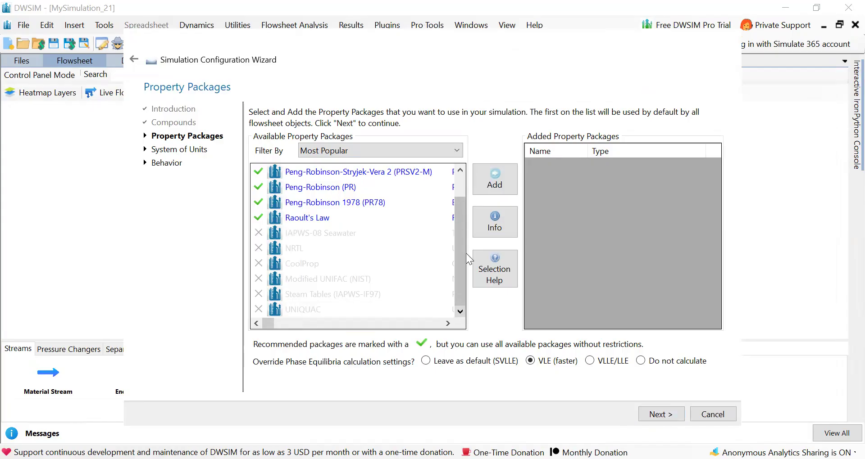
{"action": "scroll", "coordinate": [463, 182], "scroll_direction": "up", "scroll_amount": 1}
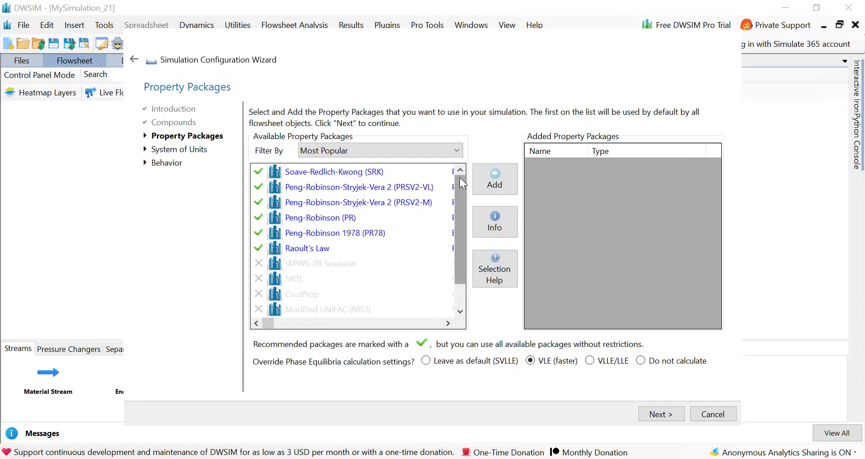
{"action": "left_click", "coordinate": [369, 151]}
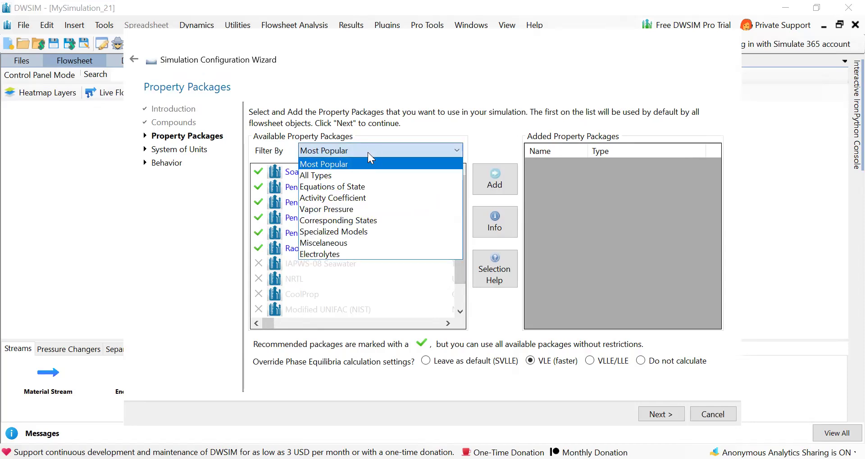
{"action": "left_click", "coordinate": [352, 191]}
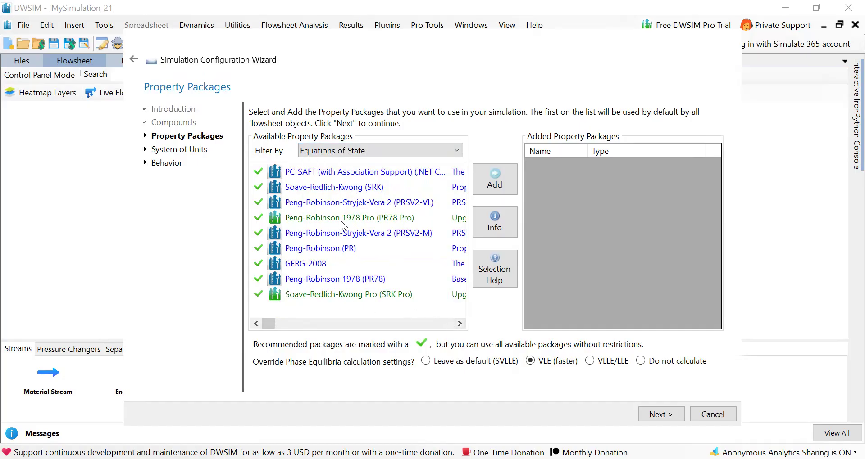
{"action": "left_click", "coordinate": [351, 153]}
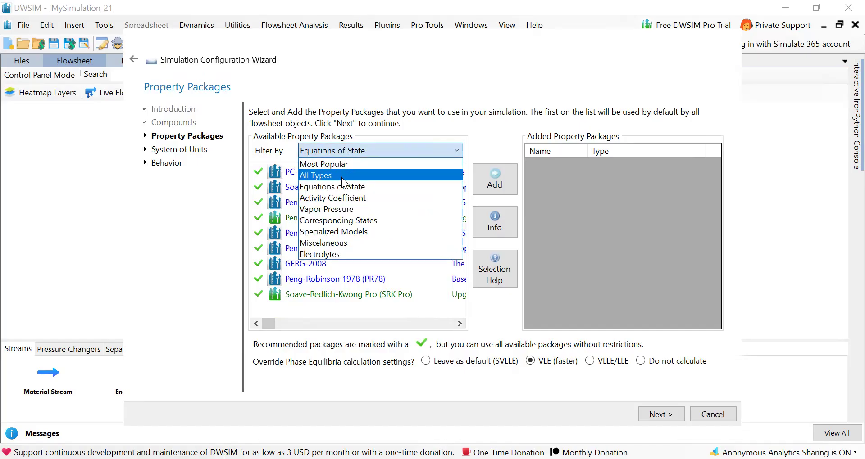
{"action": "left_click", "coordinate": [345, 200]}
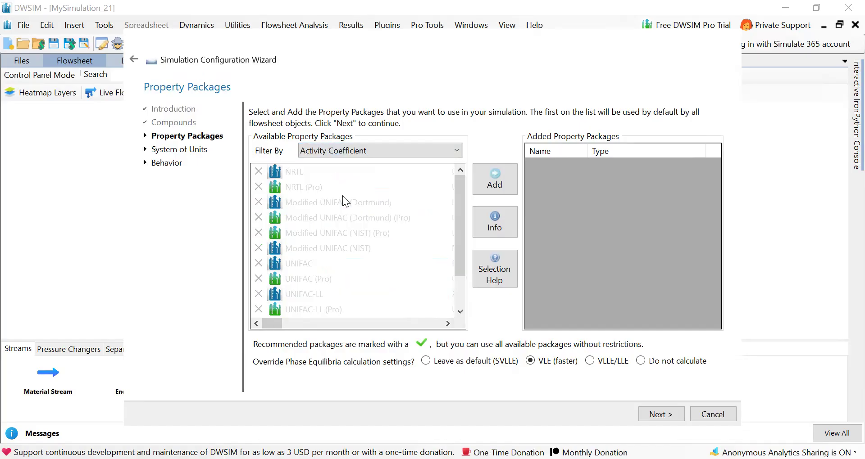
{"action": "scroll", "coordinate": [461, 300], "scroll_direction": "down", "scroll_amount": 1}
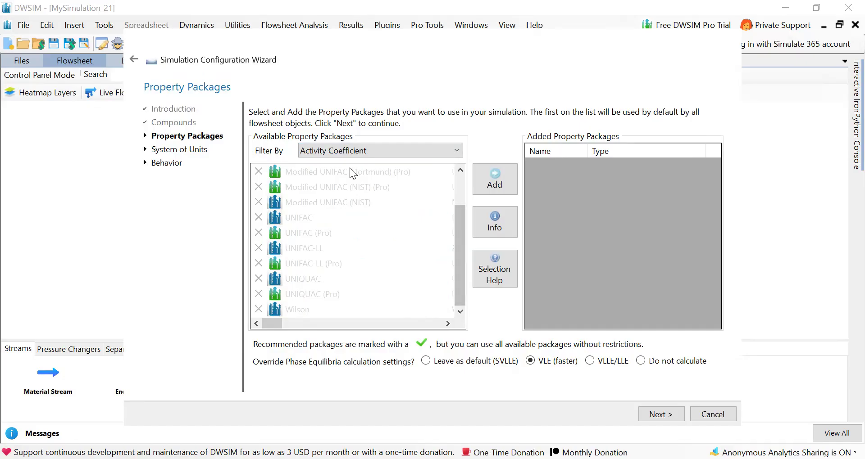
Step: Review the property packages of all types, then those in the Miscelaneous category
{"action": "left_click", "coordinate": [346, 154]}
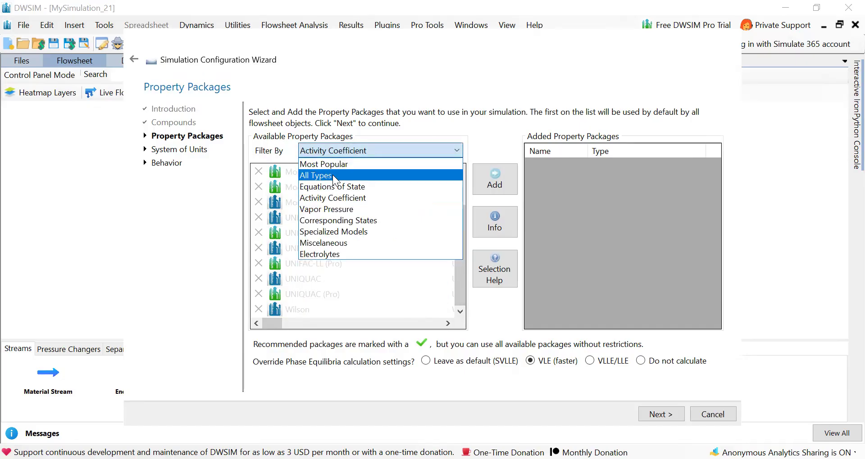
{"action": "left_click", "coordinate": [333, 176]}
{"action": "left_click_drag", "start_coordinate": [460, 270], "coordinate": [463, 187]}
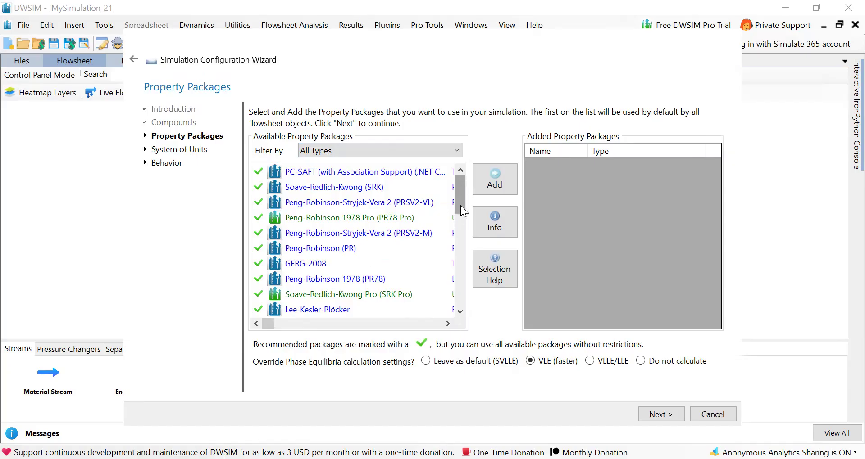
{"action": "left_click_drag", "start_coordinate": [462, 208], "coordinate": [463, 310]}
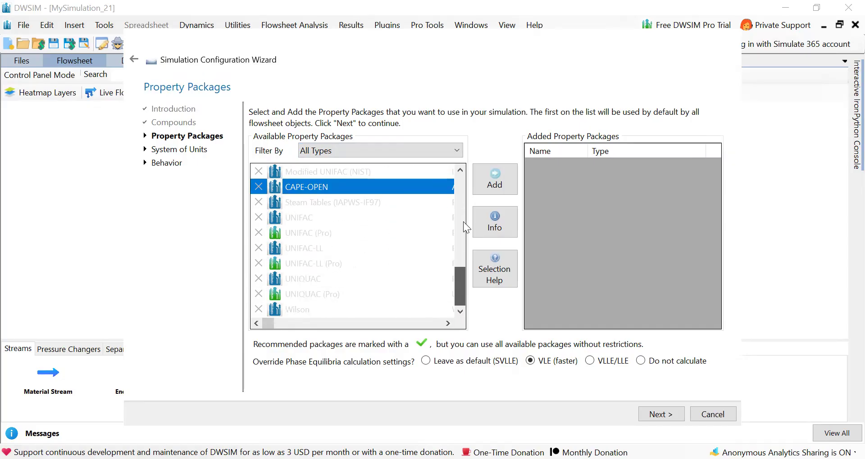
{"action": "scroll", "coordinate": [464, 228], "scroll_direction": "up", "scroll_amount": 7}
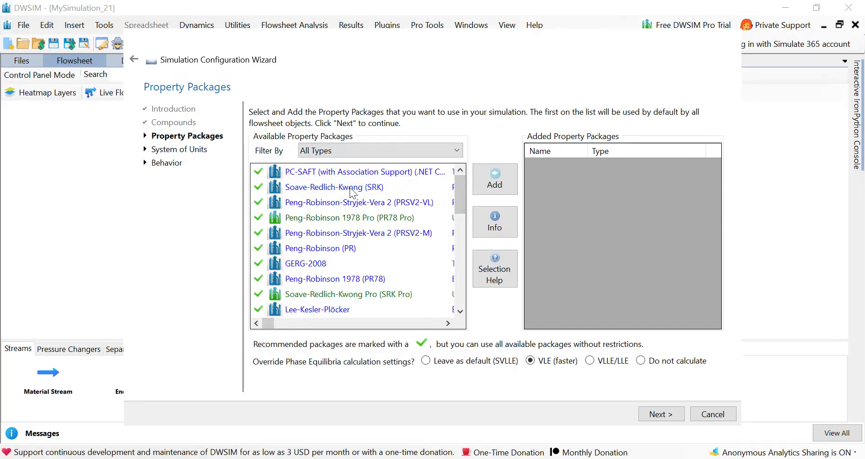
{"action": "left_click", "coordinate": [358, 157]}
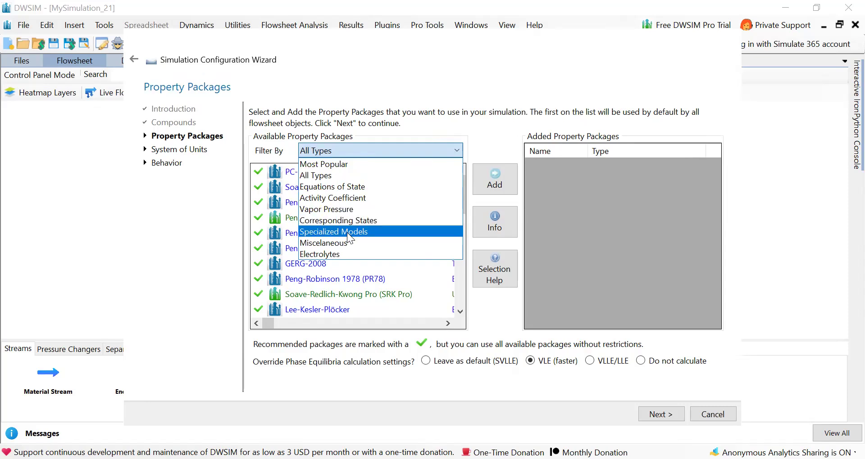
{"action": "left_click", "coordinate": [336, 244]}
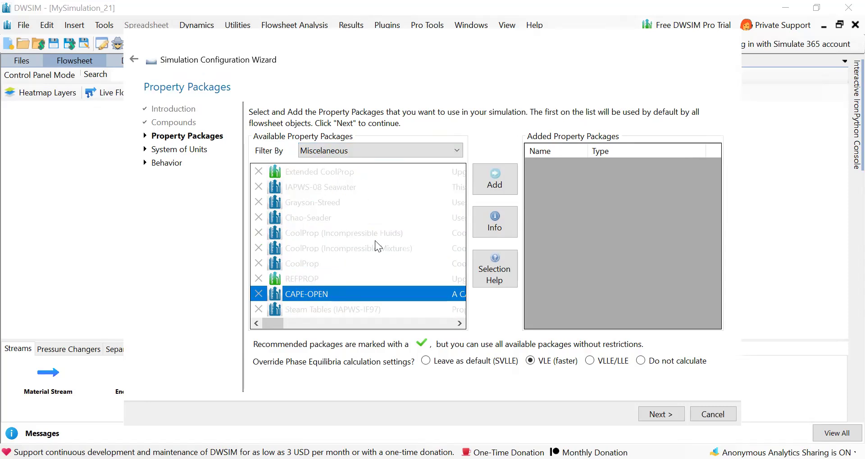
Step: Filter the property packages by Most Popular, add Raoult's Law to the simulation and continue to the system of units
{"action": "left_click", "coordinate": [370, 150]}
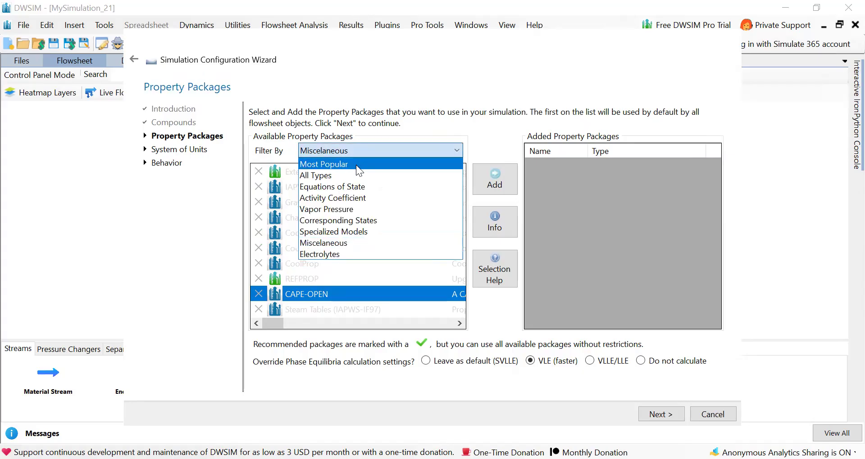
{"action": "left_click", "coordinate": [359, 165]}
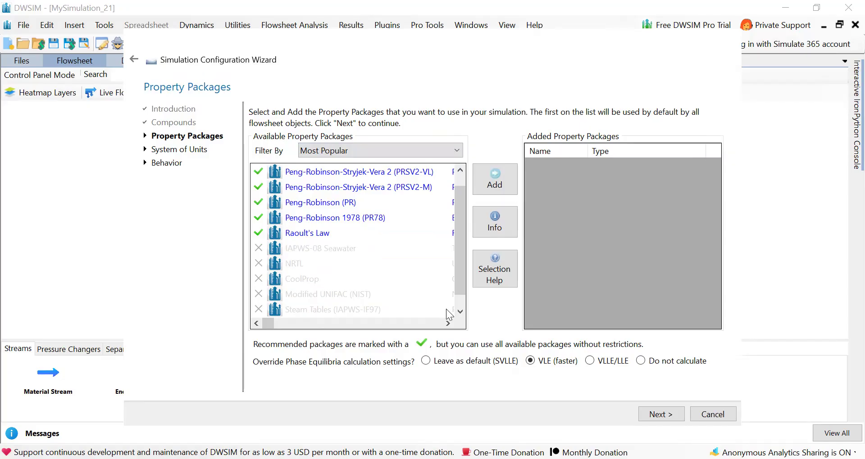
{"action": "left_click", "coordinate": [459, 305]}
{"action": "left_click_drag", "start_coordinate": [459, 299], "coordinate": [460, 263]}
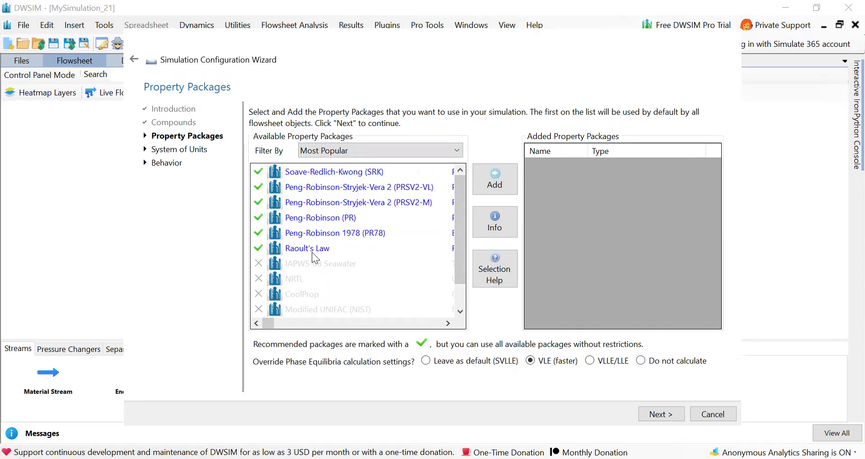
{"action": "left_click", "coordinate": [329, 175]}
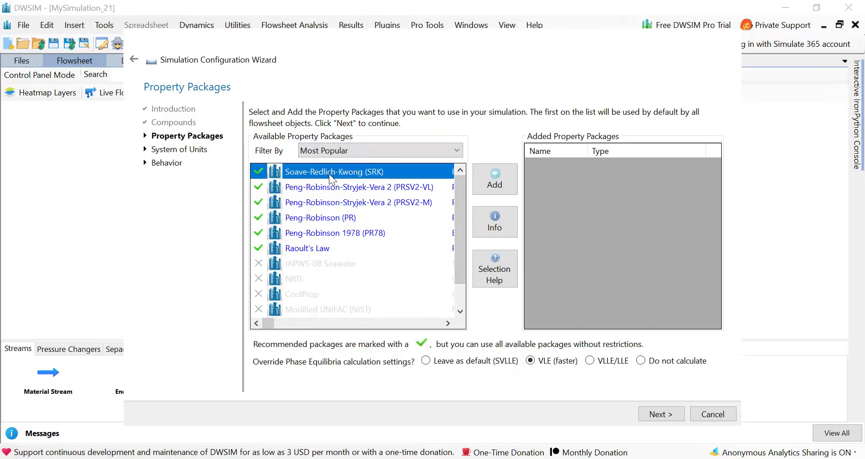
{"action": "left_click", "coordinate": [314, 252]}
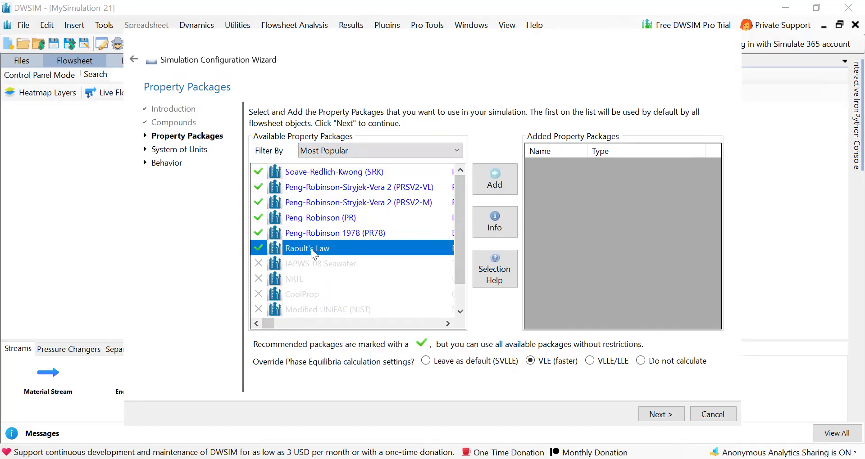
{"action": "left_click", "coordinate": [499, 185]}
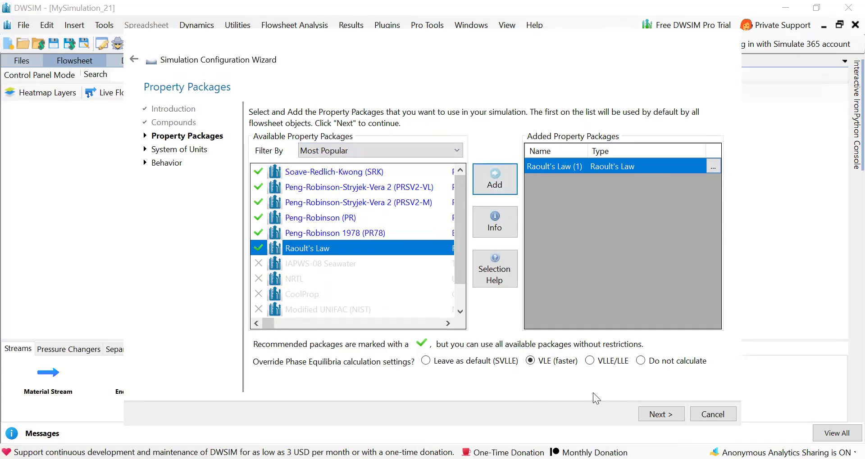
{"action": "left_click", "coordinate": [656, 415]}
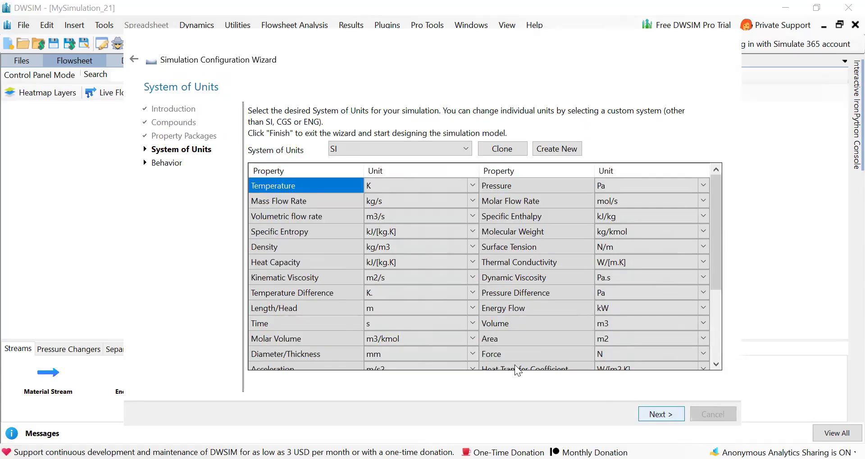
Step: Select the C5 system of units, set the volumetric flow rate unit to L/h and finish the configuration wizard
{"action": "left_click", "coordinate": [355, 145]}
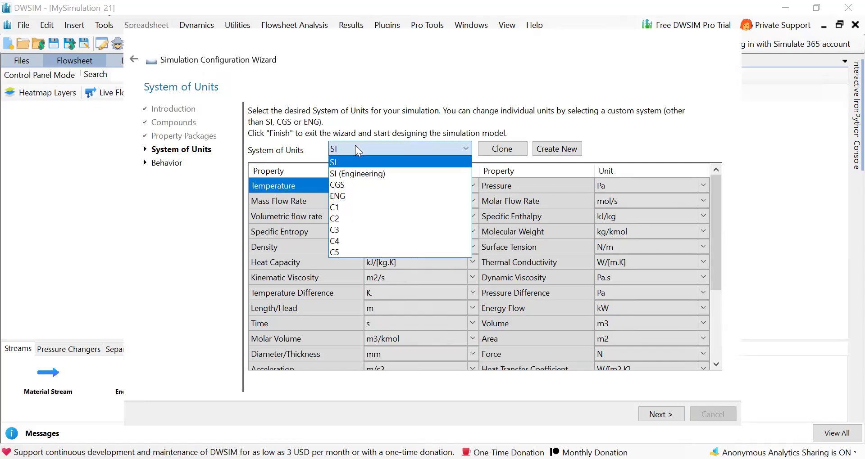
{"action": "left_click", "coordinate": [352, 252]}
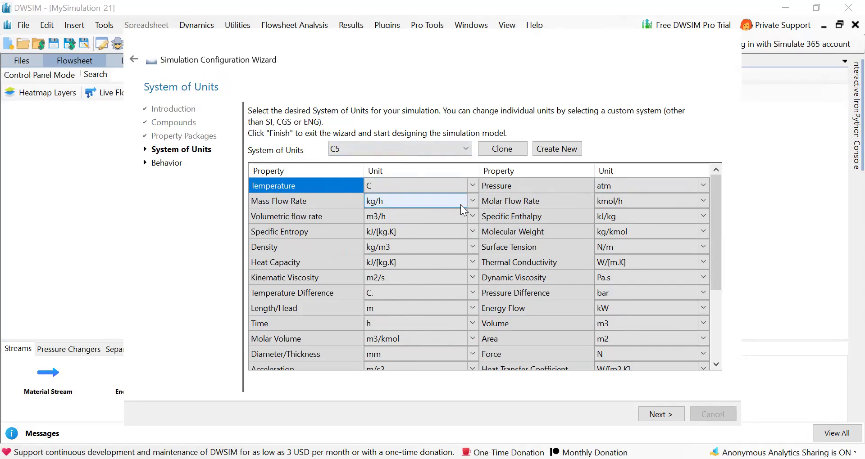
{"action": "left_click", "coordinate": [390, 220]}
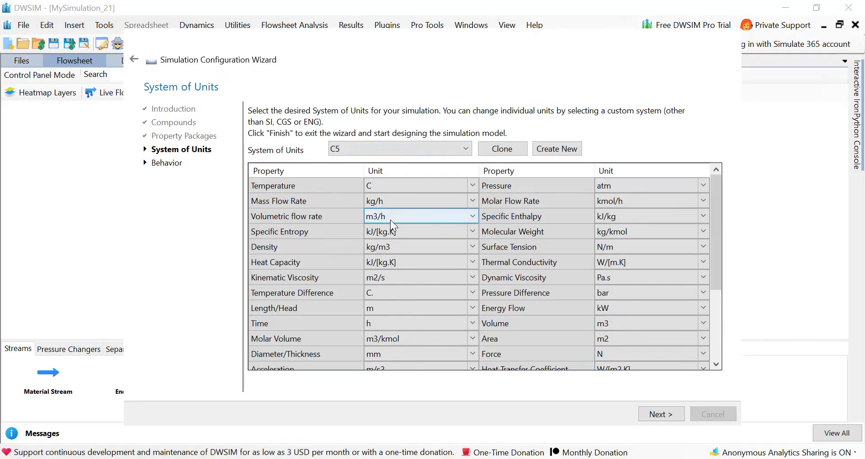
{"action": "left_click", "coordinate": [390, 219]}
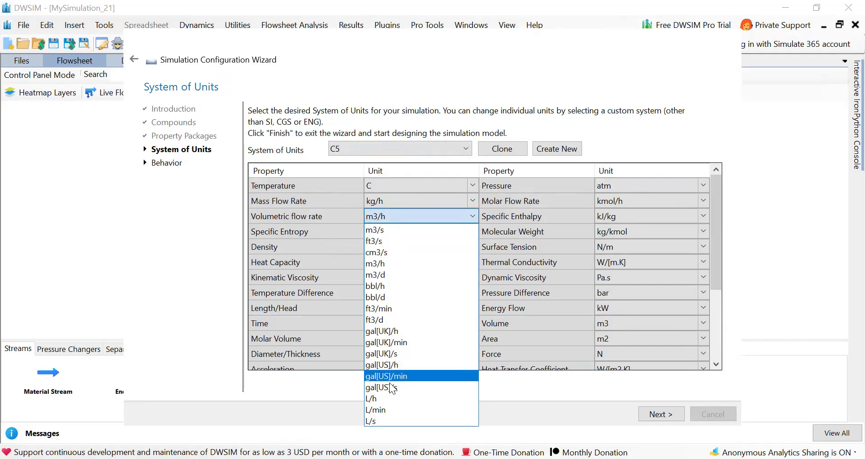
{"action": "left_click", "coordinate": [429, 397]}
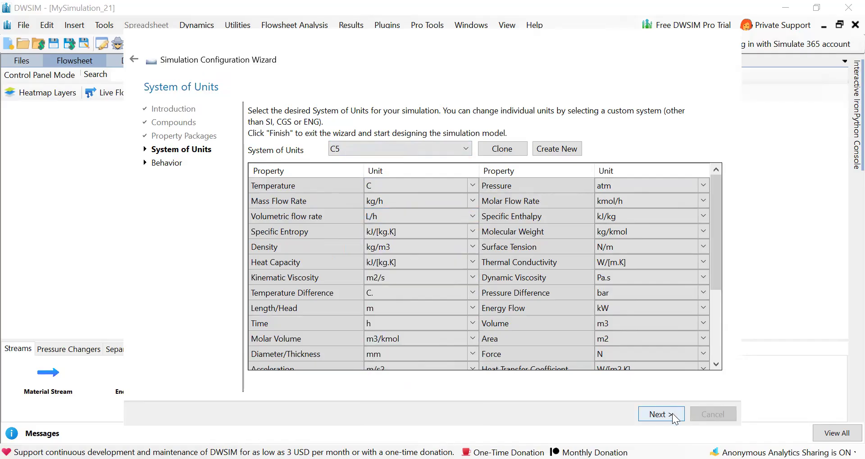
{"action": "left_click", "coordinate": [655, 417]}
{"action": "left_click", "coordinate": [661, 414]}
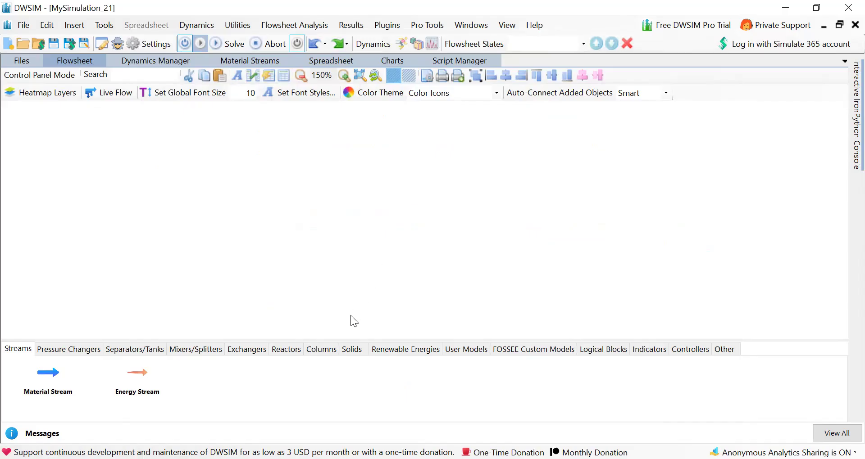
Step: Add a Distillation Column with its automatically connected streams to the flowsheet and zoom to fit it
{"action": "left_click", "coordinate": [325, 350]}
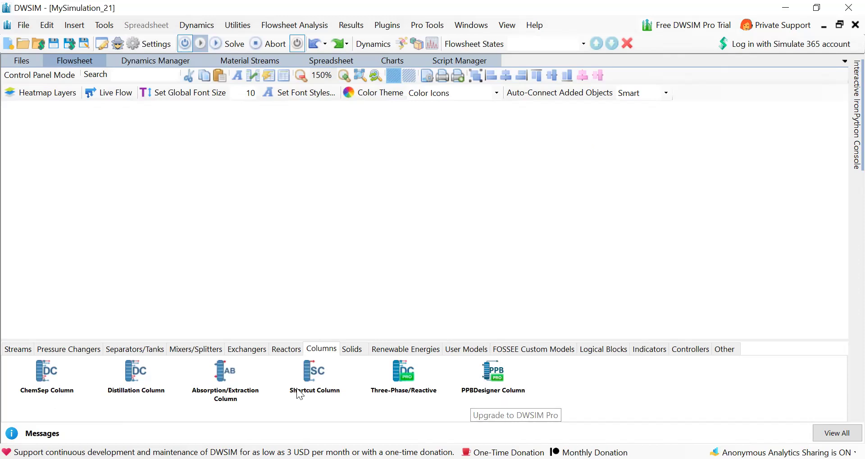
{"action": "left_click_drag", "start_coordinate": [132, 375], "coordinate": [312, 185]}
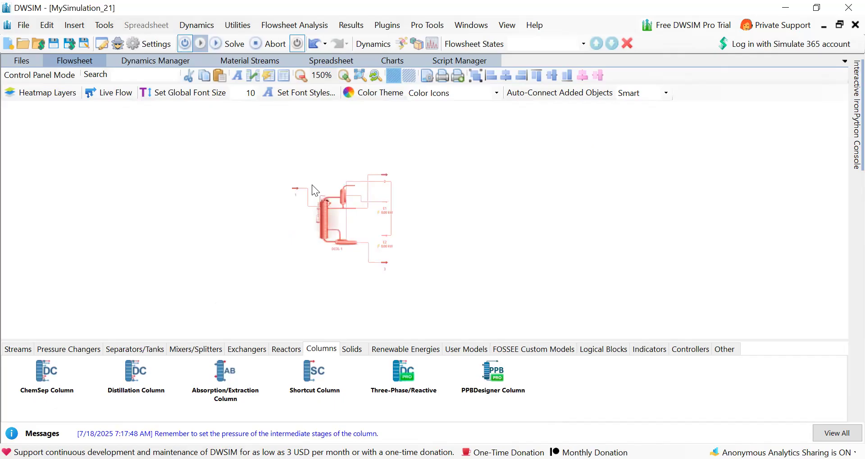
{"action": "right_click", "coordinate": [443, 220]}
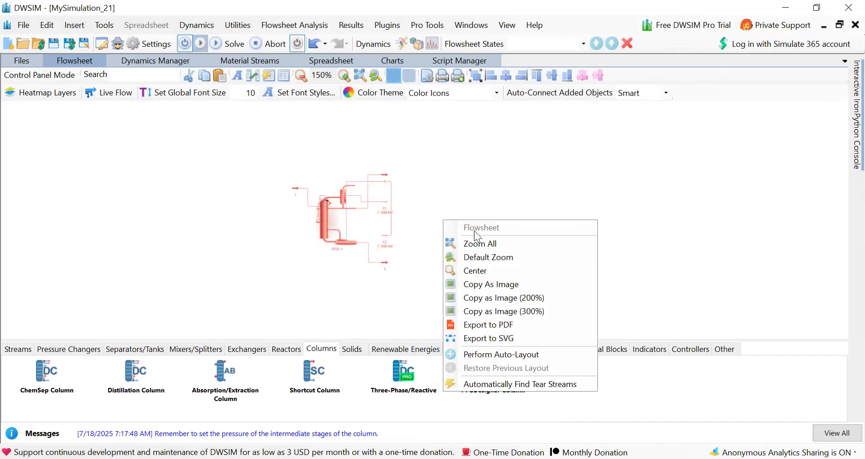
{"action": "left_click", "coordinate": [494, 247]}
{"action": "left_click_drag", "start_coordinate": [311, 205], "coordinate": [224, 231]}
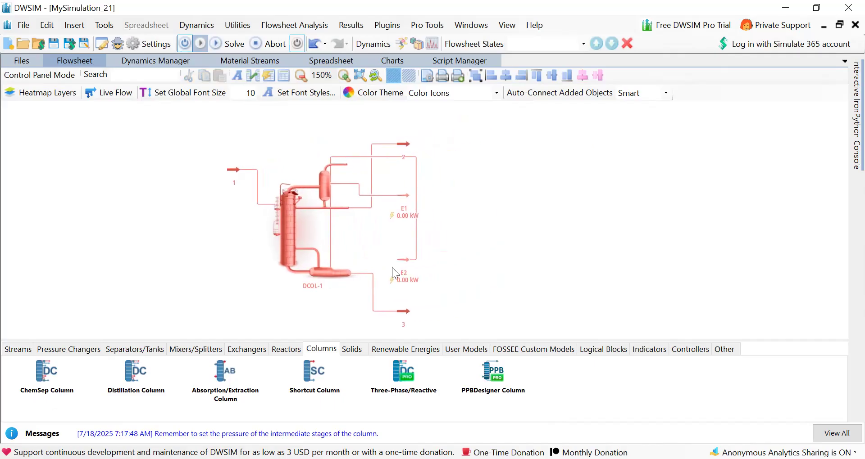
Step: Rearrange the streams: E2 below the column, 3 level with the reboiler outlet, 2 level with the distillate outlet and E1 above it
{"action": "left_click_drag", "start_coordinate": [403, 261], "coordinate": [297, 312]}
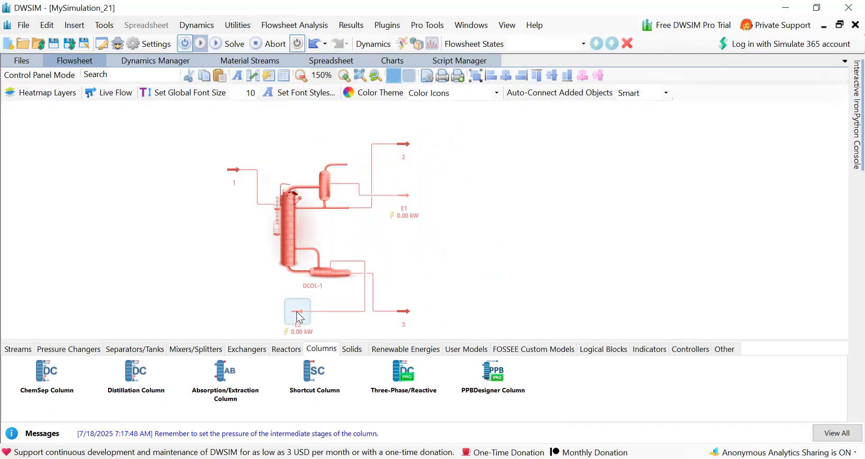
{"action": "left_click_drag", "start_coordinate": [403, 312], "coordinate": [412, 273]}
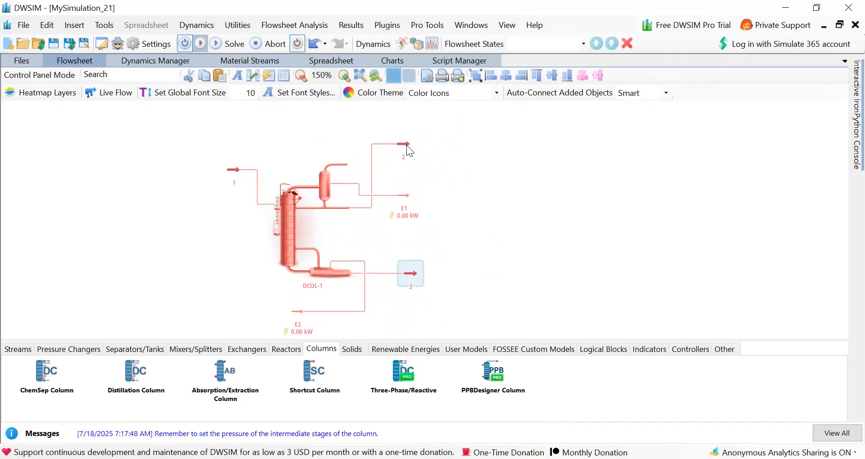
{"action": "left_click_drag", "start_coordinate": [391, 160], "coordinate": [407, 212]}
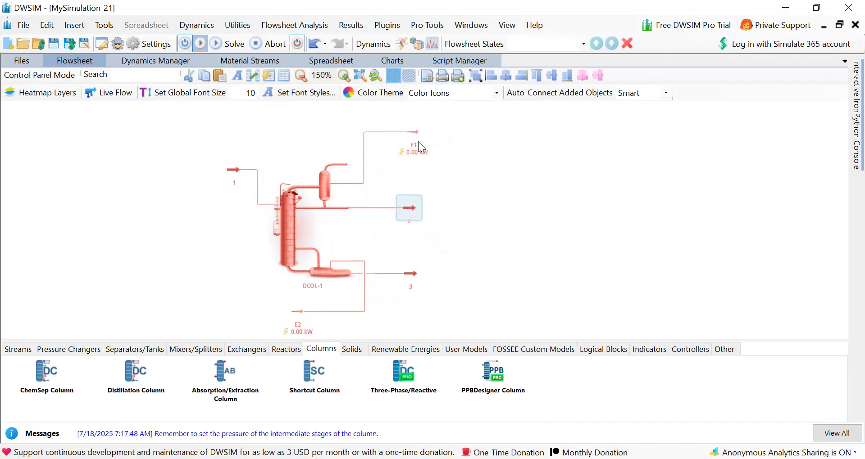
{"action": "left_click_drag", "start_coordinate": [414, 133], "coordinate": [412, 153]}
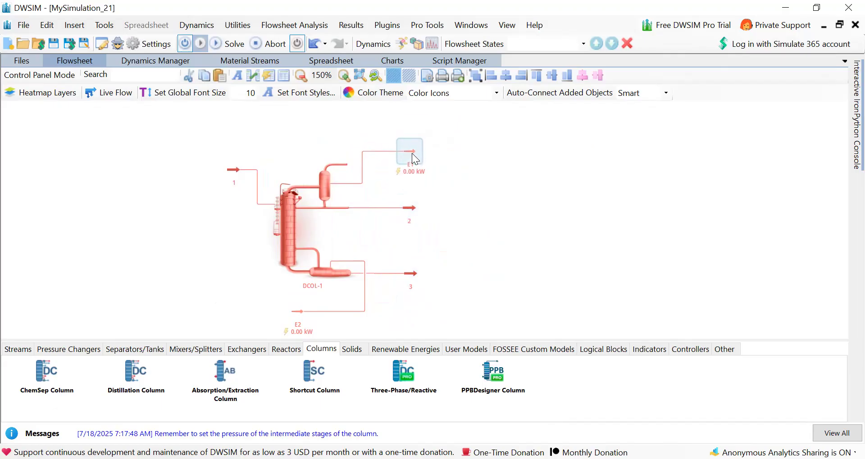
Step: Rename material stream 1 entering the column as FEED and close its editor
{"action": "left_click", "coordinate": [236, 170]}
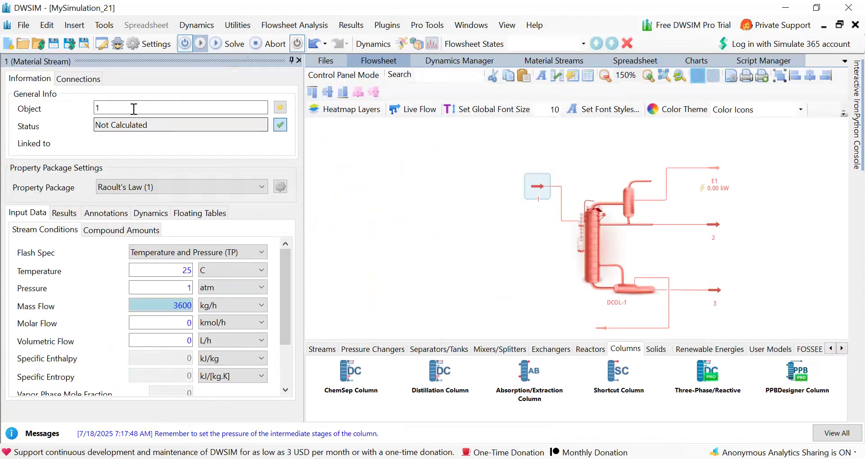
{"action": "left_click", "coordinate": [129, 108]}
{"action": "key", "text": "BackSpace"}
{"action": "type", "text": "f"}
{"action": "key", "text": "BackSpace"}
{"action": "type", "text": "FEED"}
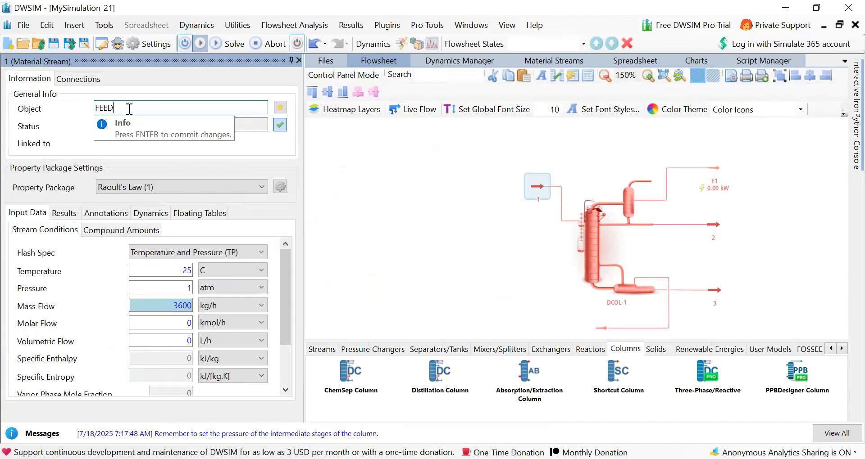
{"action": "key", "text": "Return"}
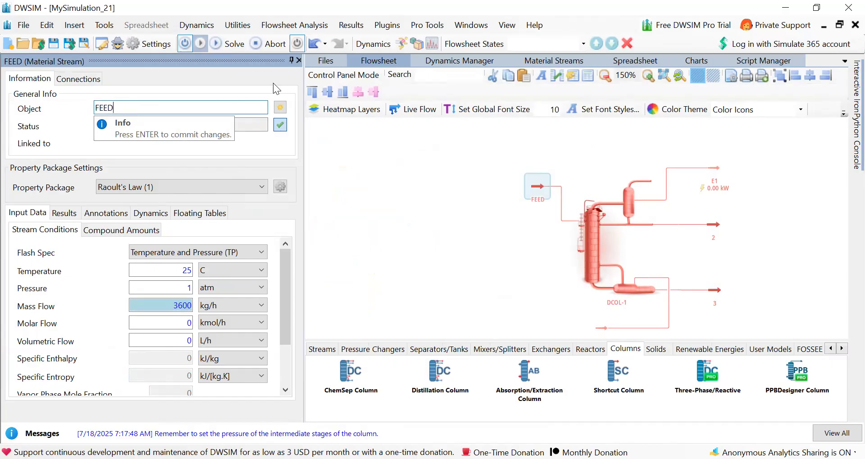
{"action": "left_click", "coordinate": [299, 60]}
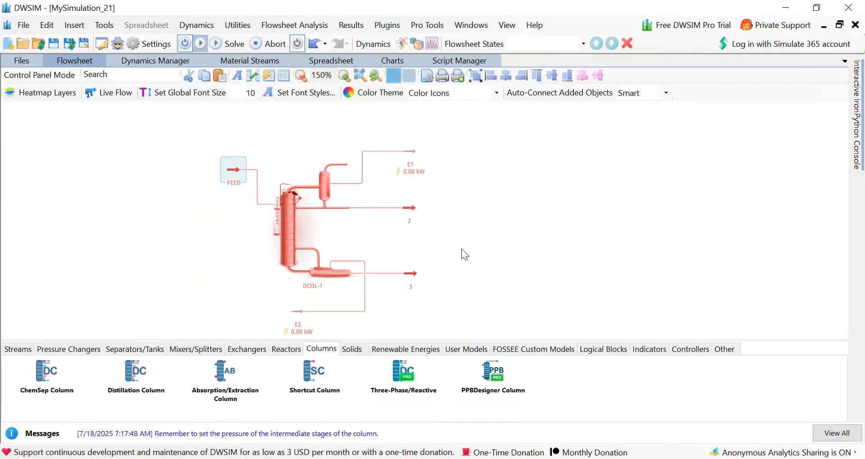
Step: Rename material stream 2 at the column's overhead outlet as DISTILLATE
{"action": "left_click", "coordinate": [416, 210]}
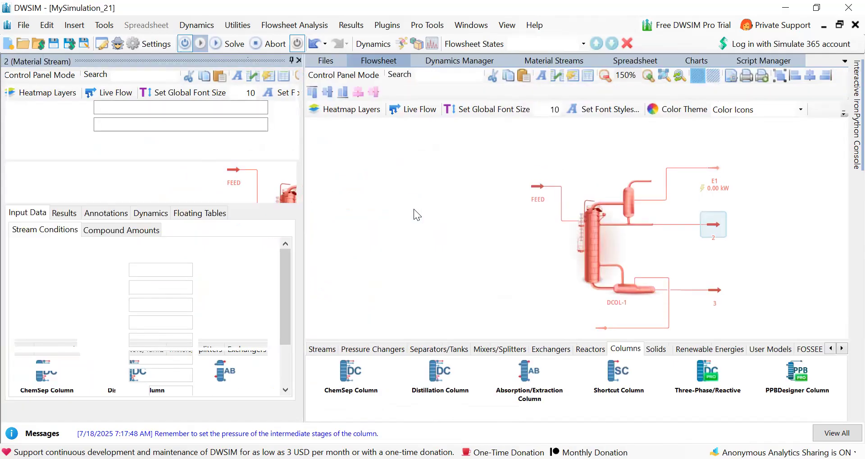
{"action": "left_click", "coordinate": [118, 104]}
{"action": "key", "text": "BackSpace"}
{"action": "type", "text": "DISTILLATE"}
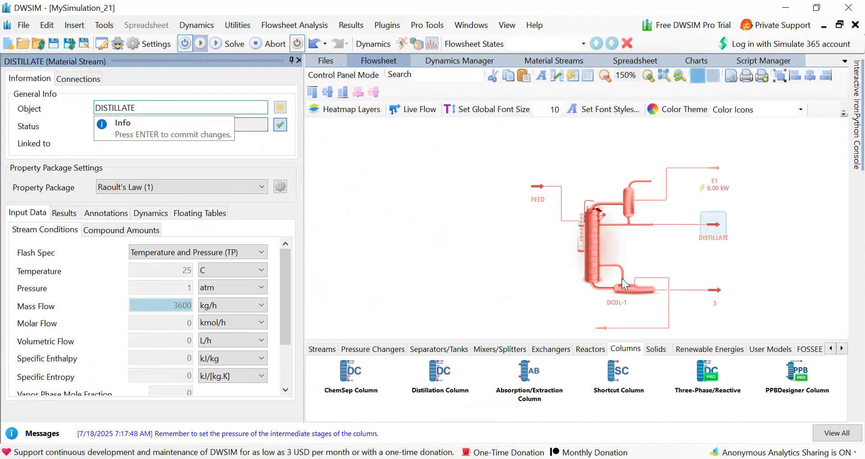
Step: Rename material stream 3 at the reboiler outlet as BOTTOMS and close its editor
{"action": "left_click", "coordinate": [706, 288]}
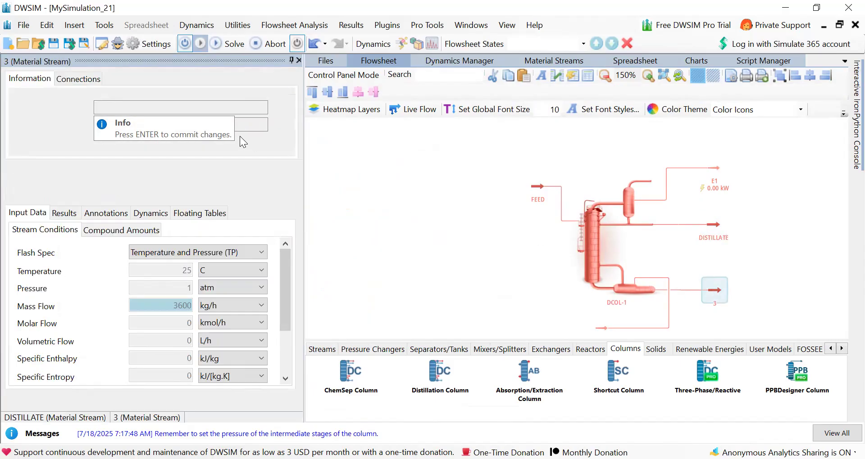
{"action": "left_click", "coordinate": [168, 106]}
{"action": "key", "text": "BackSpace"}
{"action": "type", "text": "B"}
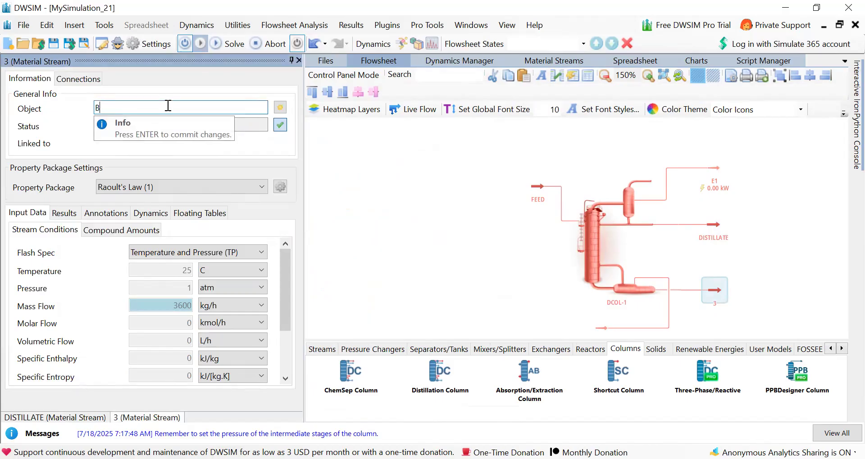
{"action": "type", "text": "OTTOMS"}
{"action": "key", "text": "Return"}
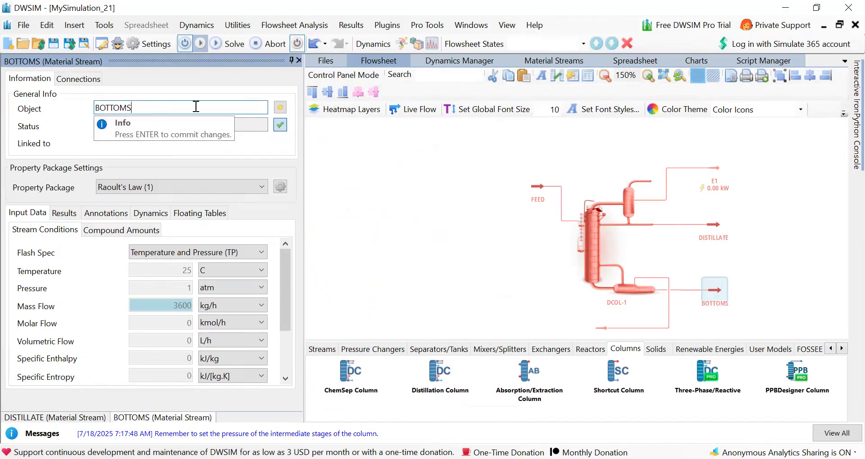
{"action": "left_click", "coordinate": [298, 61]}
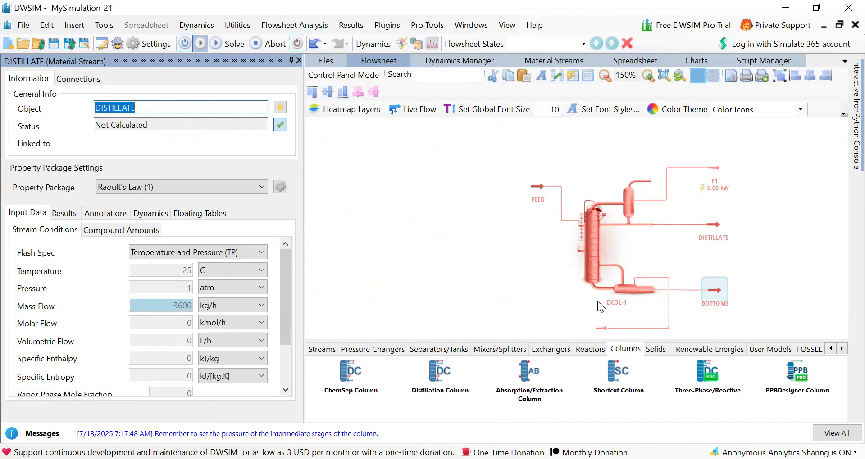
Step: Change the name of the reboiler's product stream to RESIDUE
{"action": "double_click", "coordinate": [715, 300]}
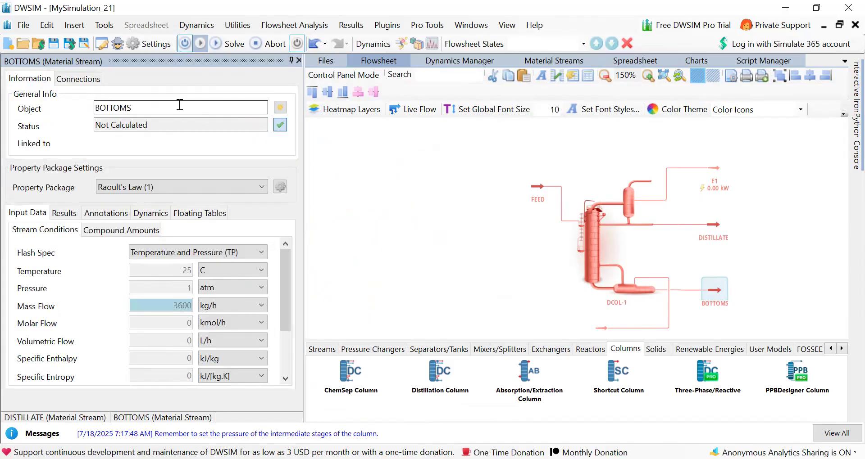
{"action": "left_click", "coordinate": [179, 105]}
{"action": "key", "text": "BackSpace"}
{"action": "key", "text": "BackSpace"}
{"action": "key", "text": "BackSpace"}
{"action": "key", "text": "BackSpace"}
{"action": "key", "text": "BackSpace"}
{"action": "key", "text": "BackSpace"}
{"action": "key", "text": "BackSpace"}
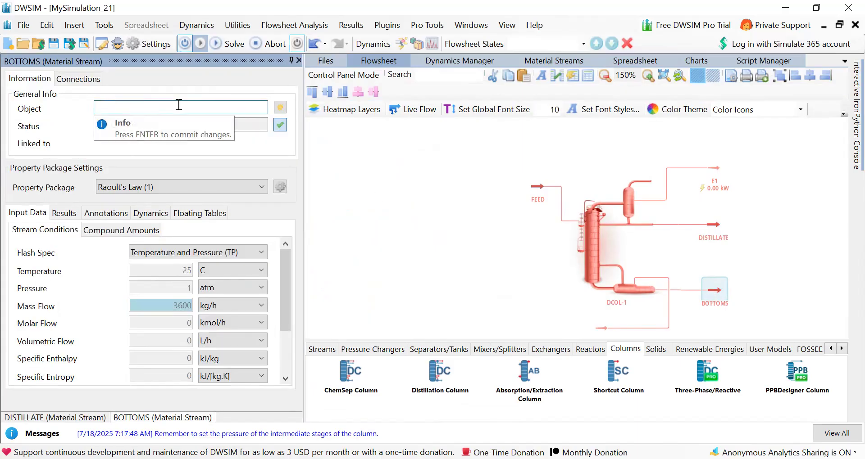
{"action": "type", "text": "RESIDUE"}
{"action": "key", "text": "Return"}
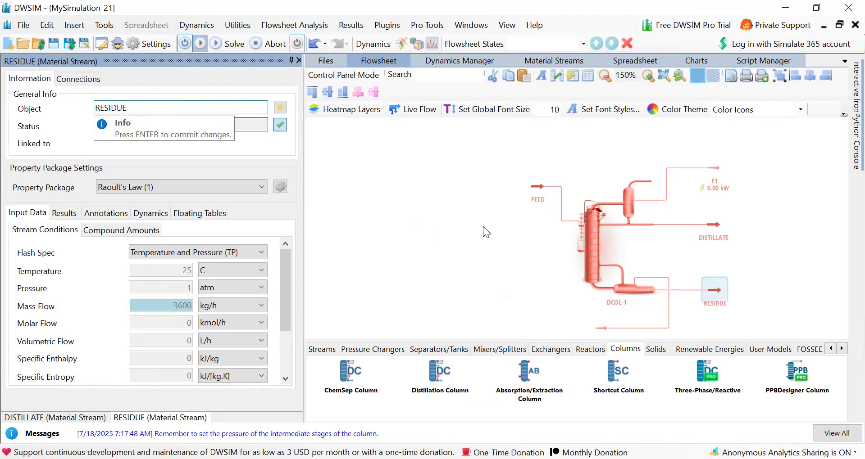
{"action": "left_click", "coordinate": [431, 239]}
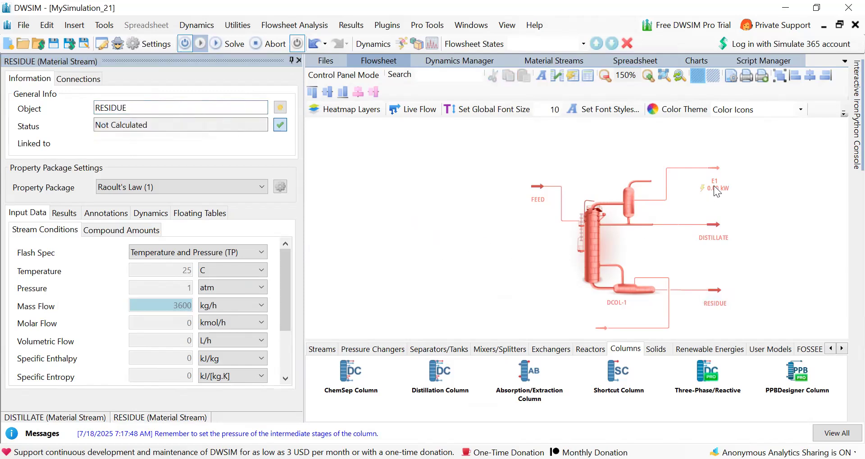
Step: Rename energy stream E1 at the condenser as CONDENSER HEAT LOAD
{"action": "scroll", "coordinate": [713, 185], "scroll_direction": "down", "scroll_amount": 1}
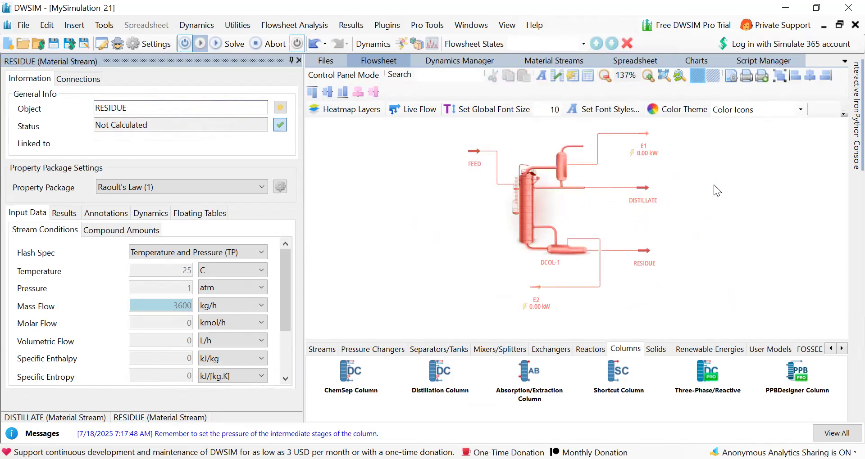
{"action": "left_click", "coordinate": [645, 136]}
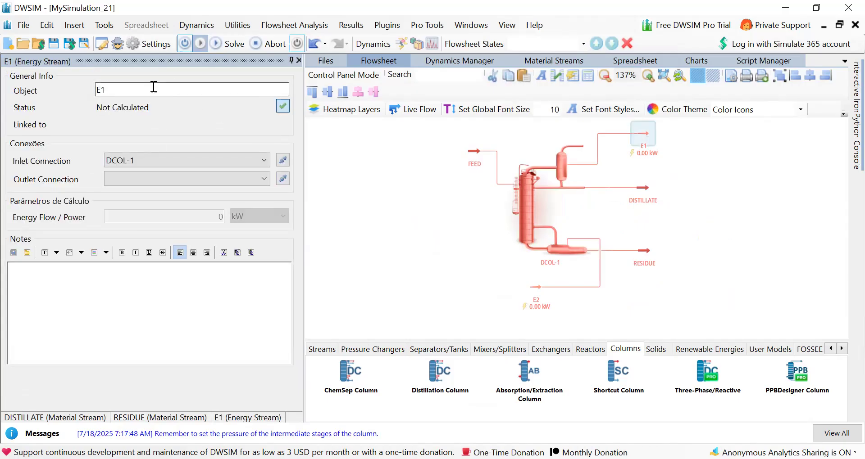
{"action": "double_click", "coordinate": [153, 86]}
{"action": "key", "text": "BackSpace"}
{"action": "type", "text": "CO"}
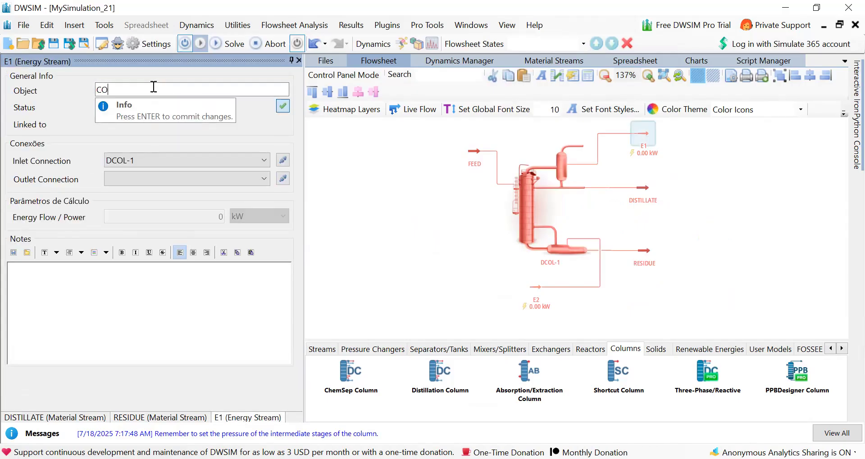
{"action": "type", "text": "NDENSER HEAT LOAD"}
{"action": "key", "text": "Return"}
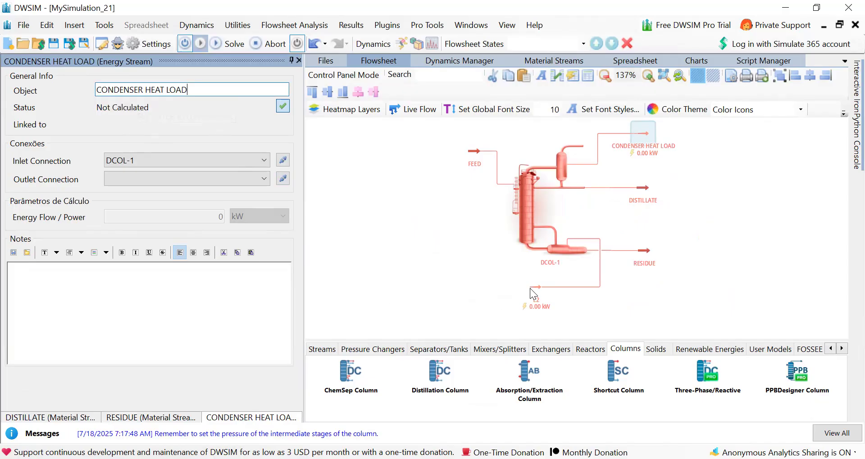
Step: Rename energy stream E2 feeding the reboiler as REBOILER HEAT LOAD
{"action": "left_click", "coordinate": [534, 288]}
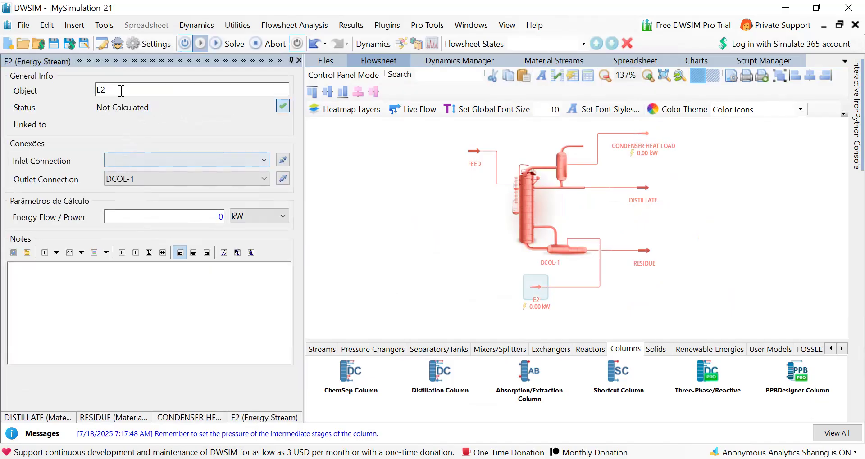
{"action": "double_click", "coordinate": [121, 91]}
{"action": "type", "text": "REBOILER HEAT LOAD"}
{"action": "key", "text": "Return"}
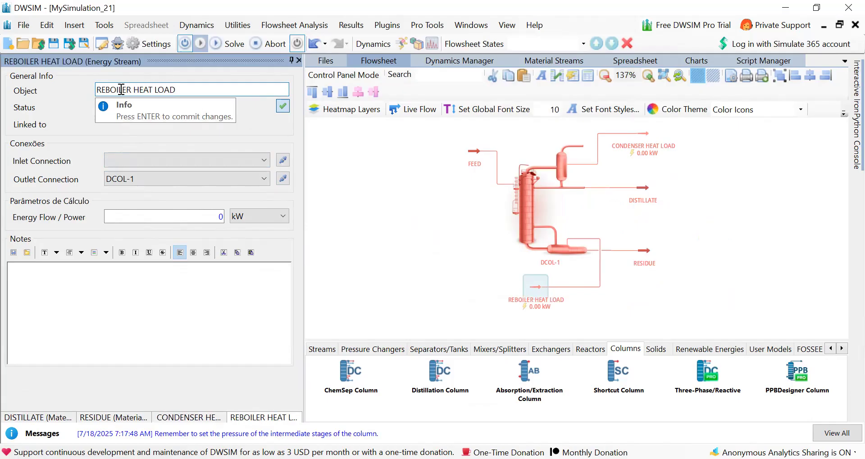
Step: Close all open stream editors and recentre the column on the flowsheet
{"action": "left_click", "coordinate": [298, 61]}
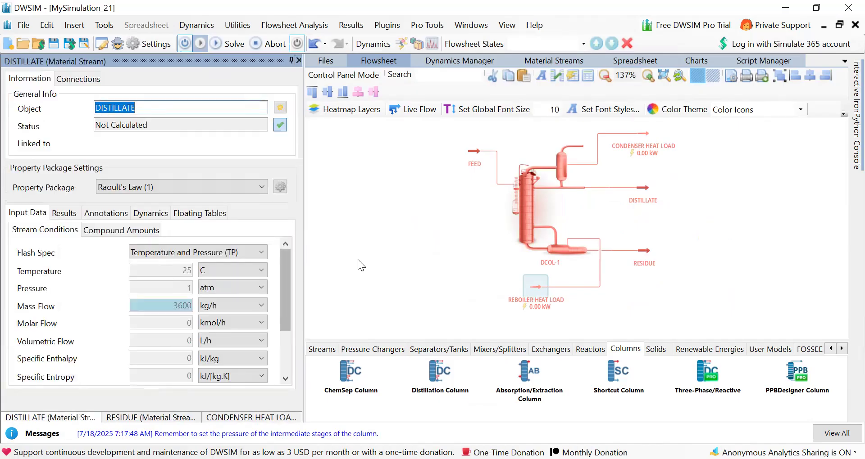
{"action": "left_click_drag", "start_coordinate": [426, 230], "coordinate": [328, 248]}
{"action": "left_click", "coordinate": [298, 61]}
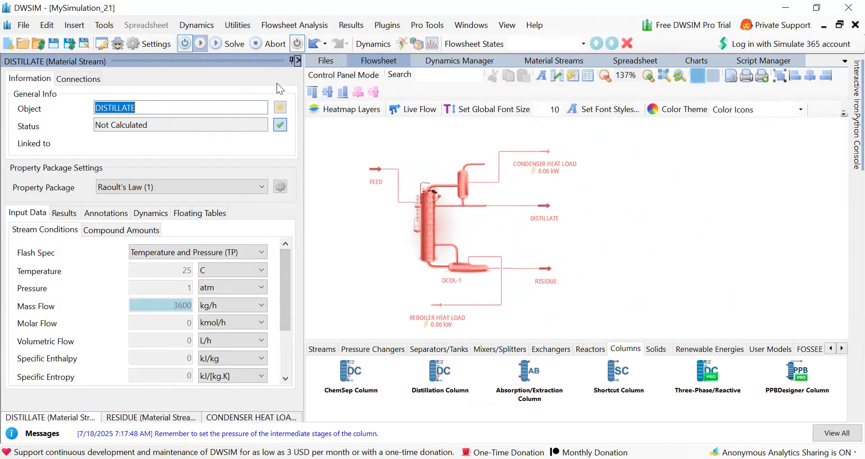
{"action": "left_click", "coordinate": [298, 61]}
{"action": "left_click", "coordinate": [299, 61]}
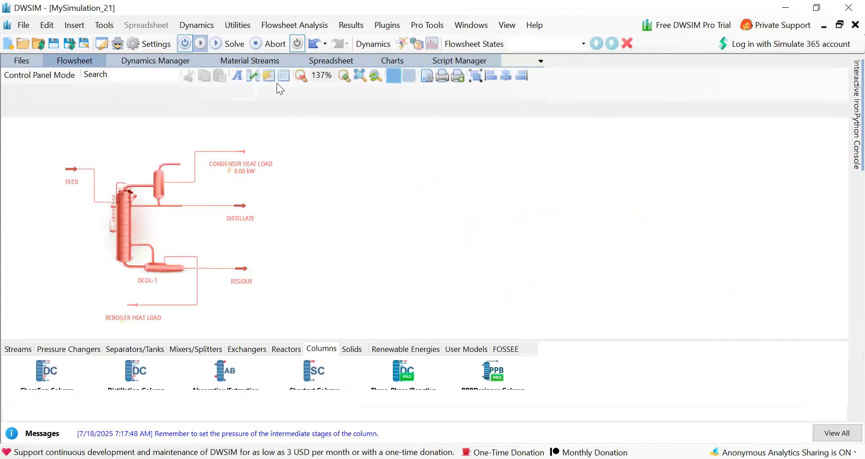
{"action": "mouse_move", "coordinate": [339, 228]}
{"action": "left_mouse_down"}
{"action": "mouse_move", "coordinate": [380, 216]}
{"action": "mouse_move", "coordinate": [496, 218]}
{"action": "left_mouse_up"}
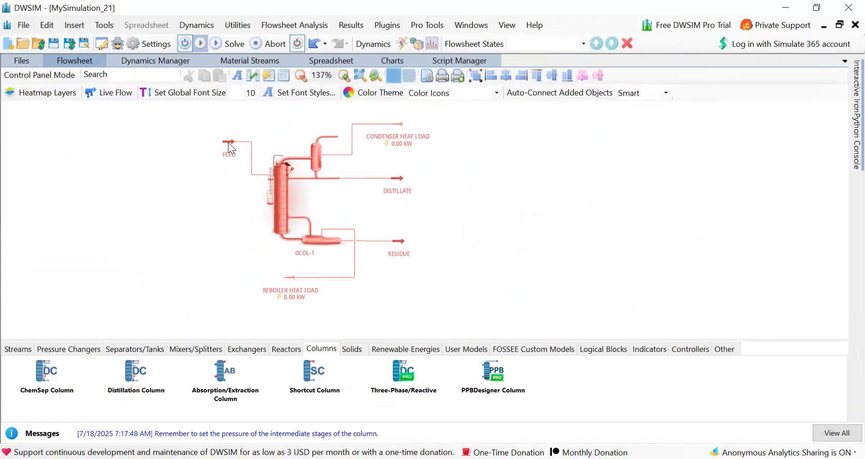
Step: Set the molar flow of the FEED stream to 100 kmol/h
{"action": "scroll", "coordinate": [203, 176], "scroll_direction": "up", "scroll_amount": 2}
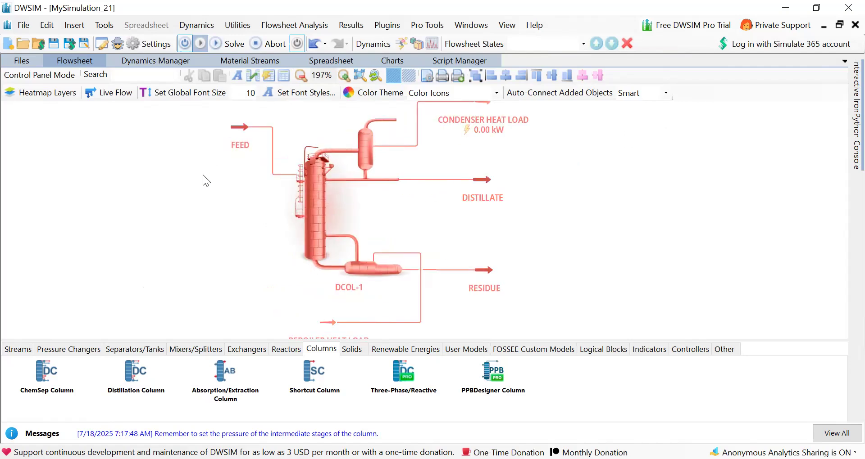
{"action": "double_click", "coordinate": [238, 128]}
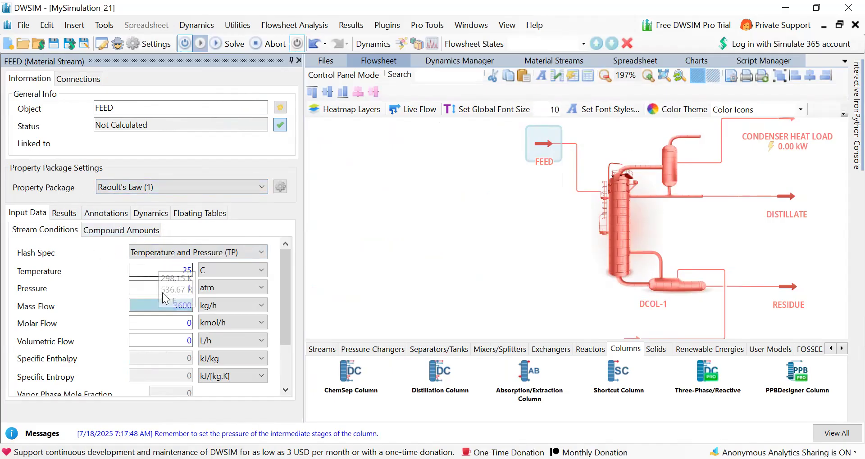
{"action": "left_click", "coordinate": [174, 325]}
{"action": "type", "text": "10"}
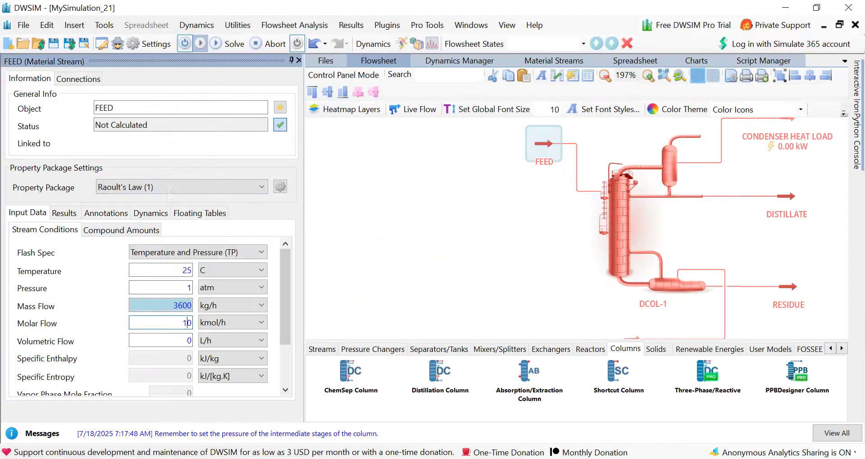
{"action": "key", "text": "Return"}
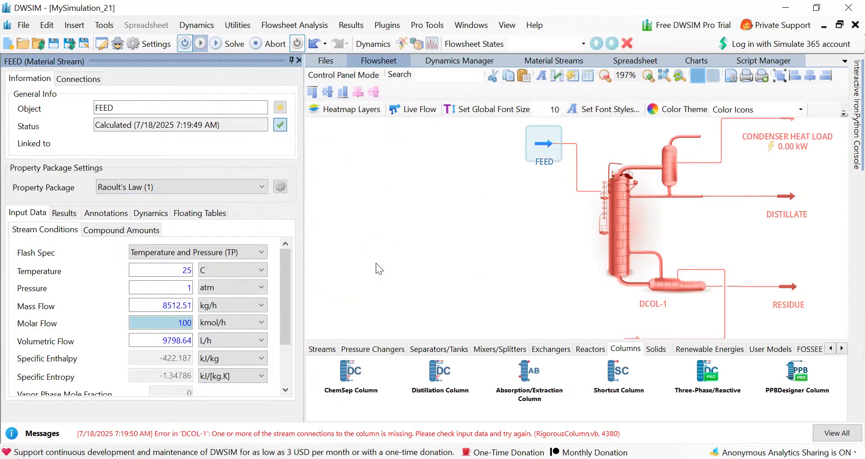
Step: Apply a FEED composition of 0.6 benzene and 0.4 toluene in mole fractions and close the stream's editor
{"action": "left_click", "coordinate": [121, 230]}
{"action": "left_click", "coordinate": [163, 304]}
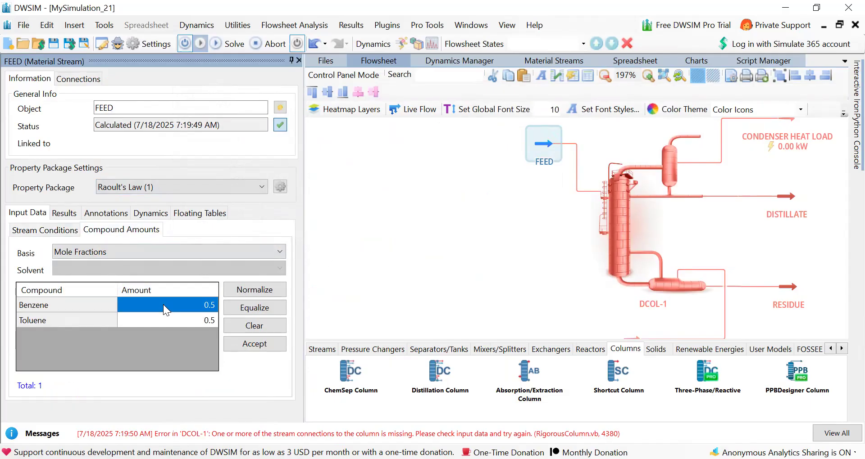
{"action": "type", "text": "0.6"}
{"action": "key", "text": "Return"}
{"action": "type", "text": "0.4"}
{"action": "key", "text": "Return"}
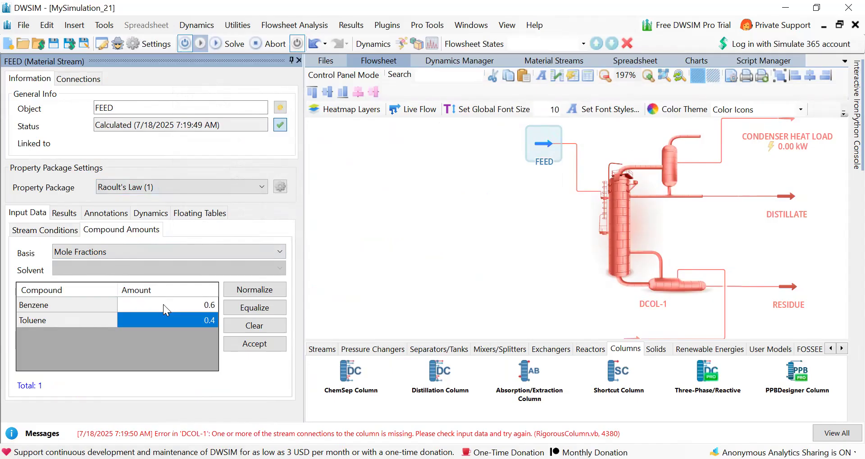
{"action": "left_click", "coordinate": [263, 345]}
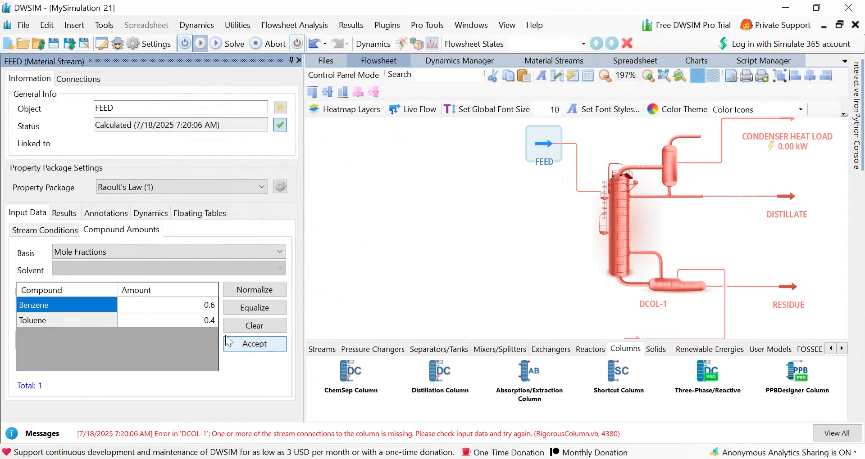
{"action": "left_click", "coordinate": [308, 81]}
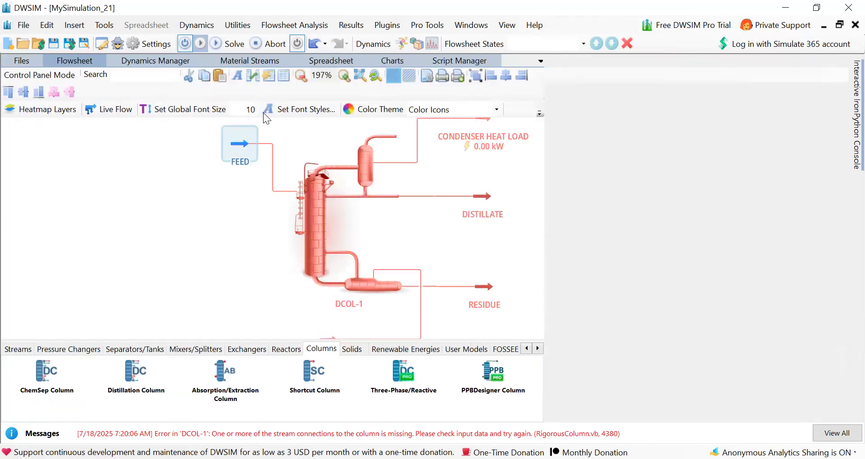
{"action": "left_click", "coordinate": [237, 130]}
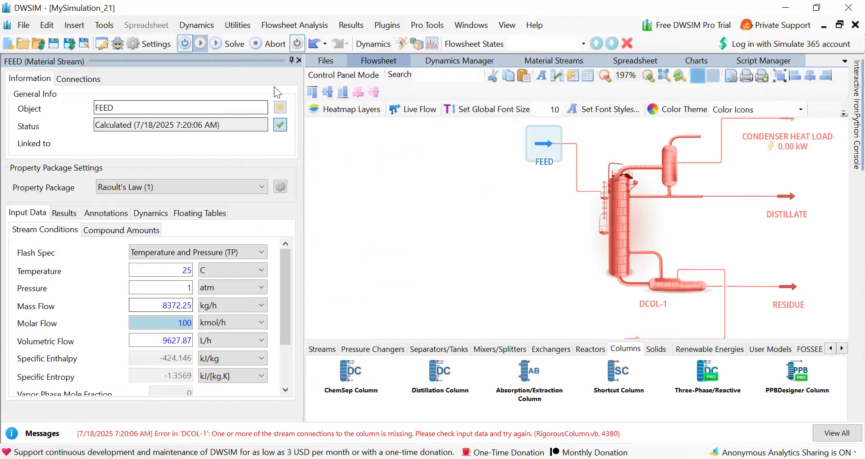
{"action": "left_click", "coordinate": [298, 60]}
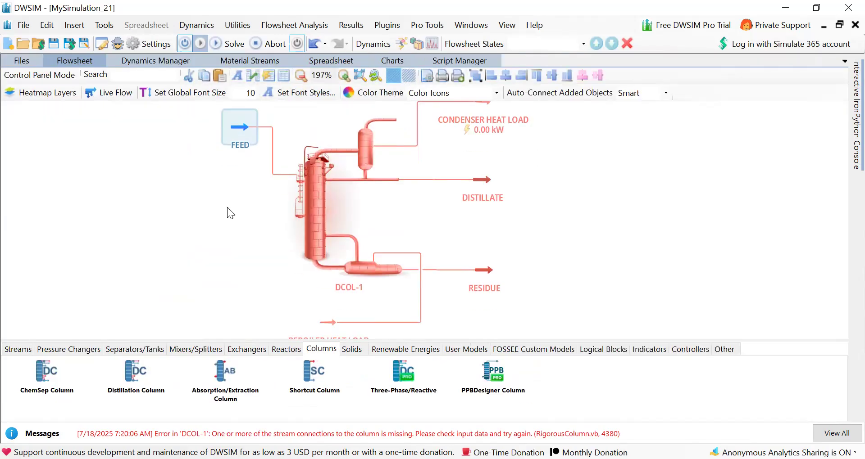
Step: Set the number of stages of distillation column DCOL-1 to 21
{"action": "left_click", "coordinate": [317, 199]}
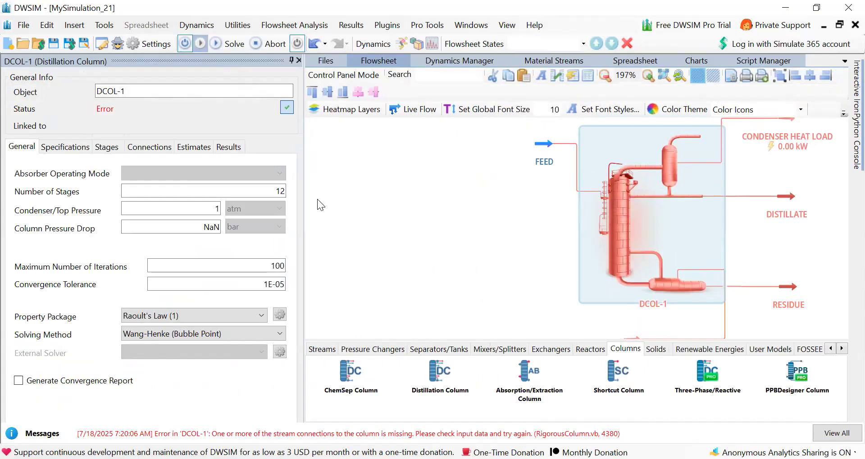
{"action": "left_click", "coordinate": [259, 192]}
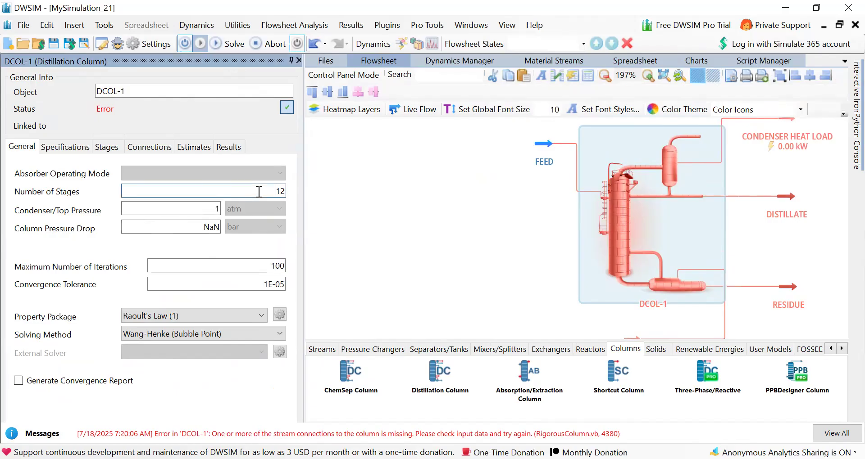
{"action": "key", "text": "Delete"}
{"action": "key", "text": "Delete"}
{"action": "type", "text": "21"}
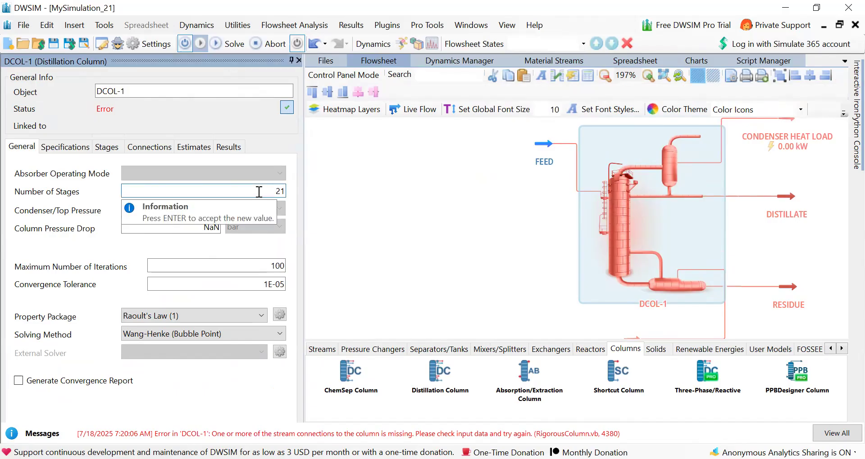
{"action": "key", "text": "Return"}
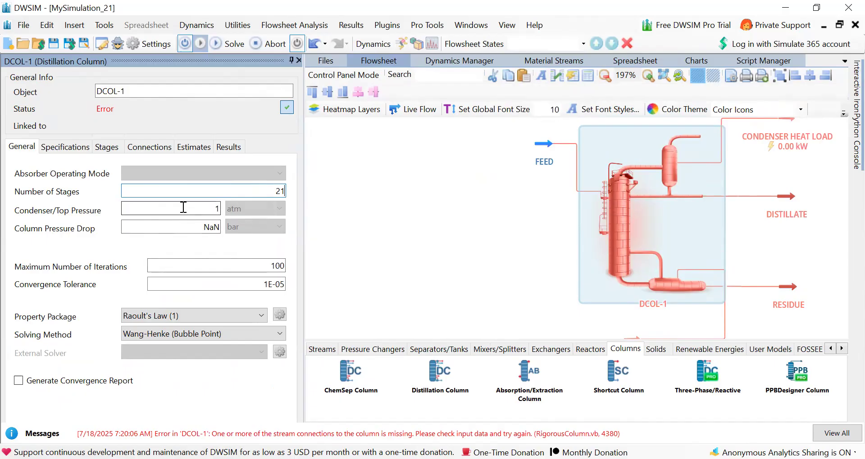
Step: Set the column pressure drop of DCOL-1 to 0.1 bar
{"action": "left_click", "coordinate": [177, 225]}
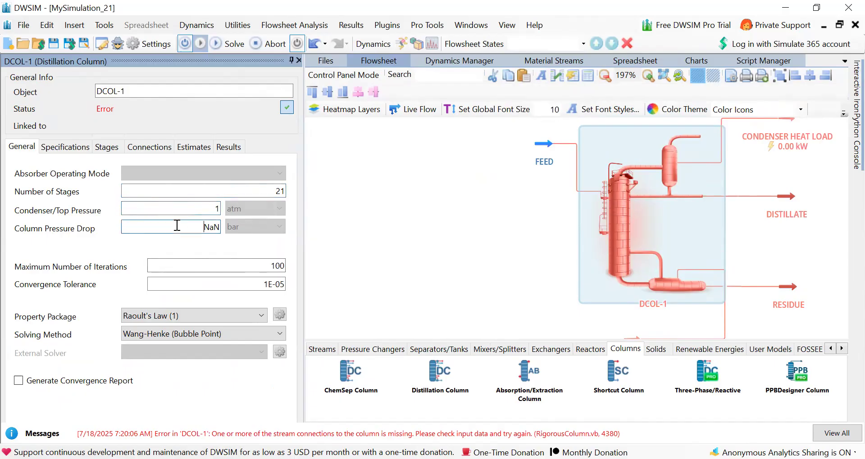
{"action": "key", "text": "Delete"}
{"action": "key", "text": "Delete"}
{"action": "key", "text": "Delete"}
{"action": "type", "text": "0.1"}
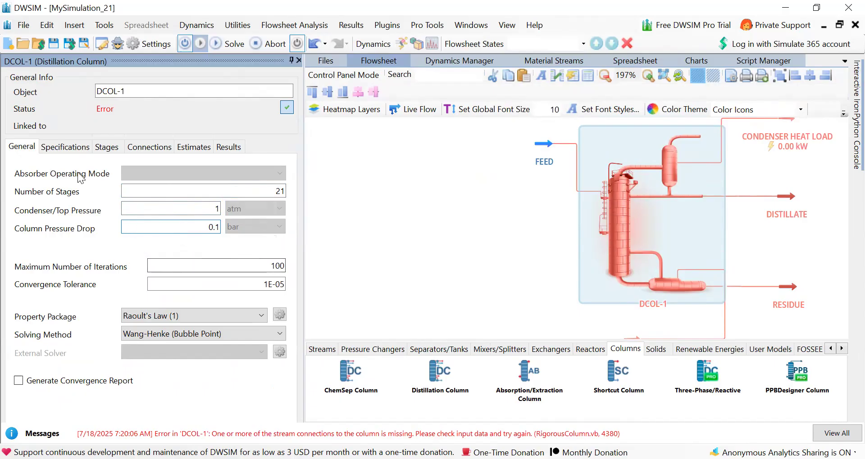
Step: Specify the column's condenser by a reflux ratio of 2.31, keeping the condenser type Total
{"action": "left_click", "coordinate": [63, 148]}
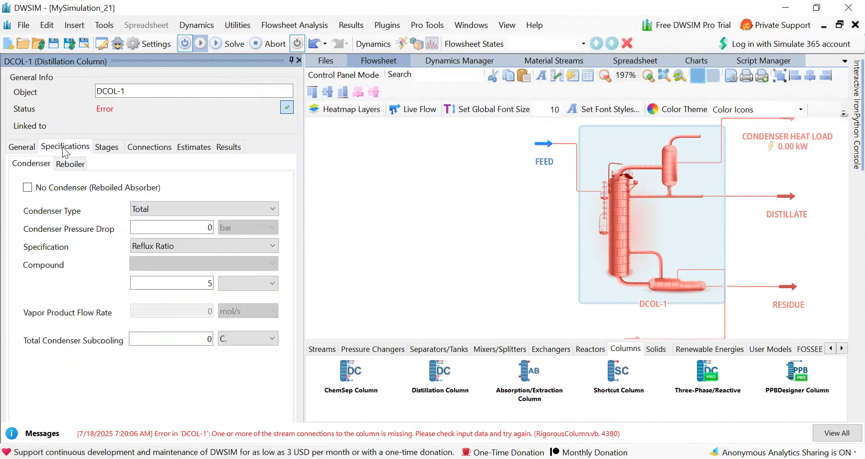
{"action": "left_click", "coordinate": [189, 284]}
{"action": "key", "text": "Delete"}
{"action": "type", "text": "2.31"}
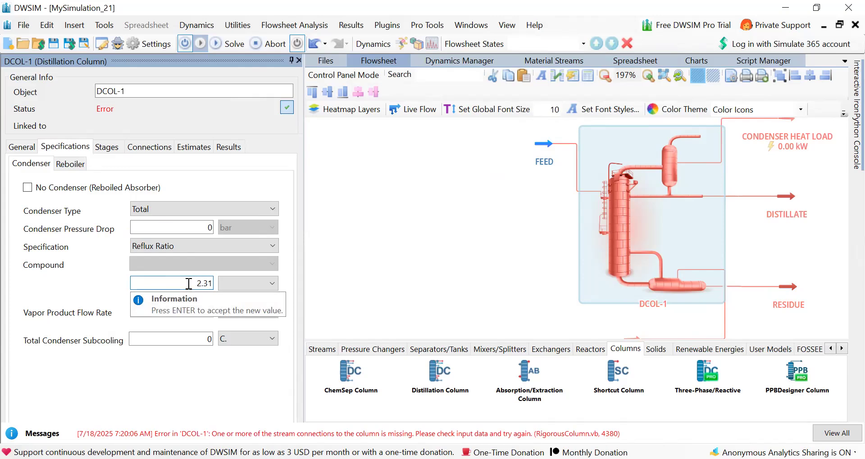
{"action": "key", "text": "Return"}
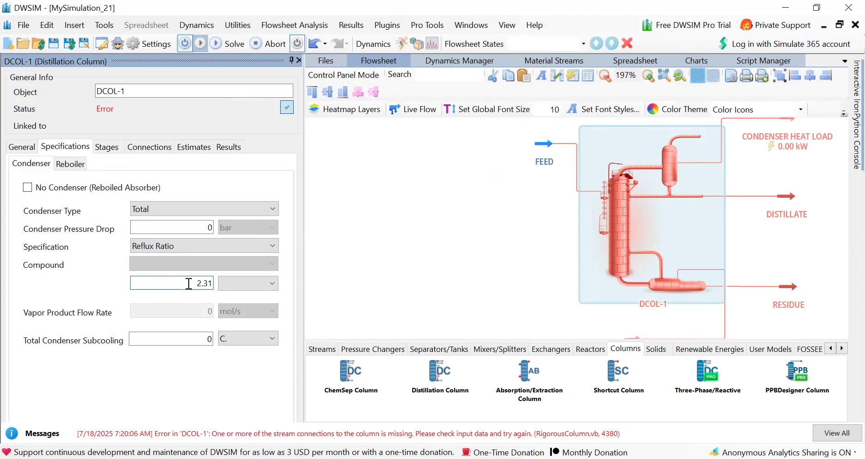
{"action": "left_click", "coordinate": [165, 212]}
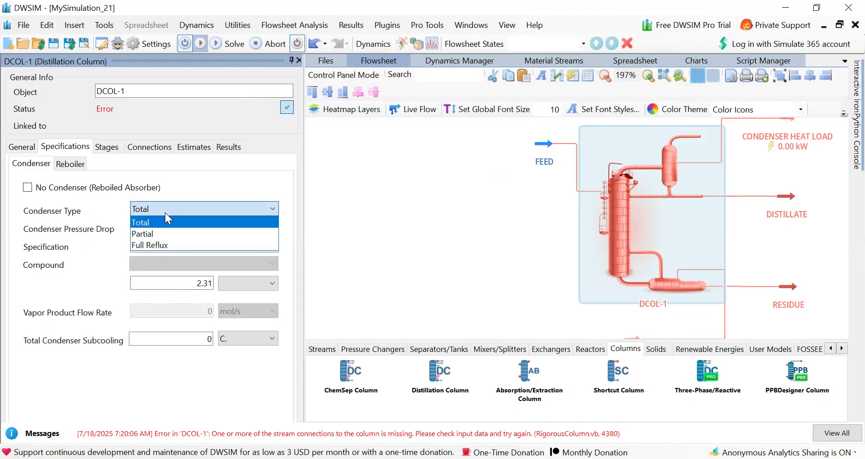
{"action": "left_click", "coordinate": [88, 233]}
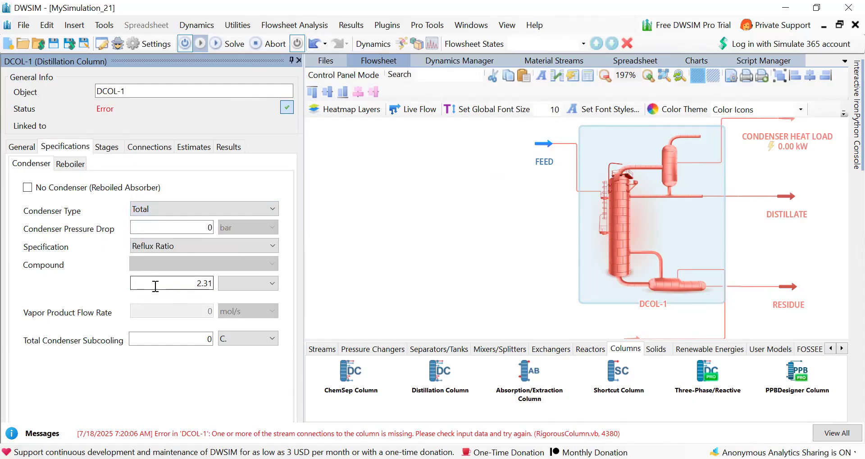
{"action": "left_click", "coordinate": [177, 246]}
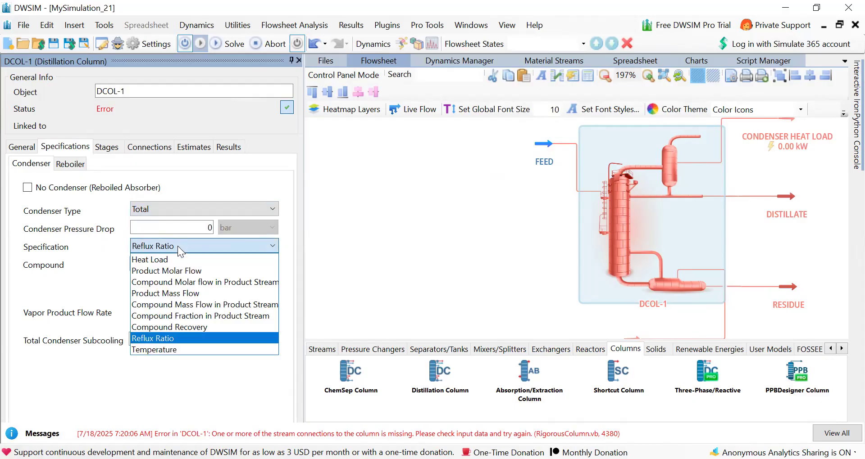
{"action": "left_click", "coordinate": [161, 338]}
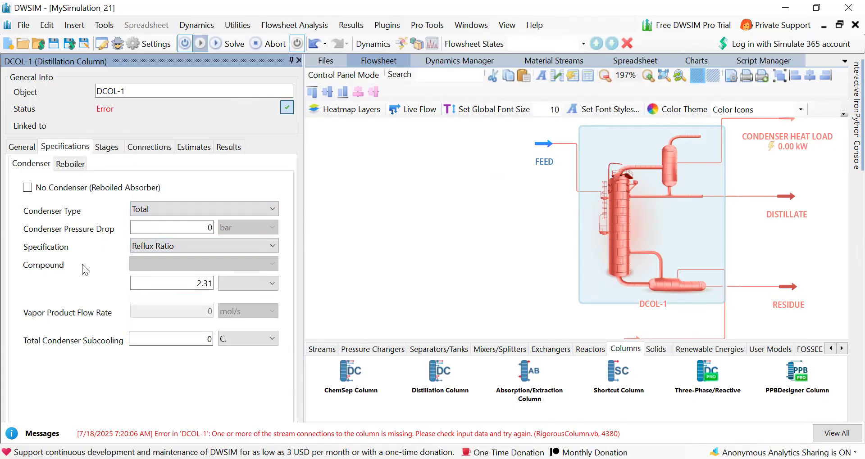
Step: Specify the reboiler by Compound Fraction in Product Stream, with benzene at a molar fraction of 0.01
{"action": "left_click", "coordinate": [71, 164]}
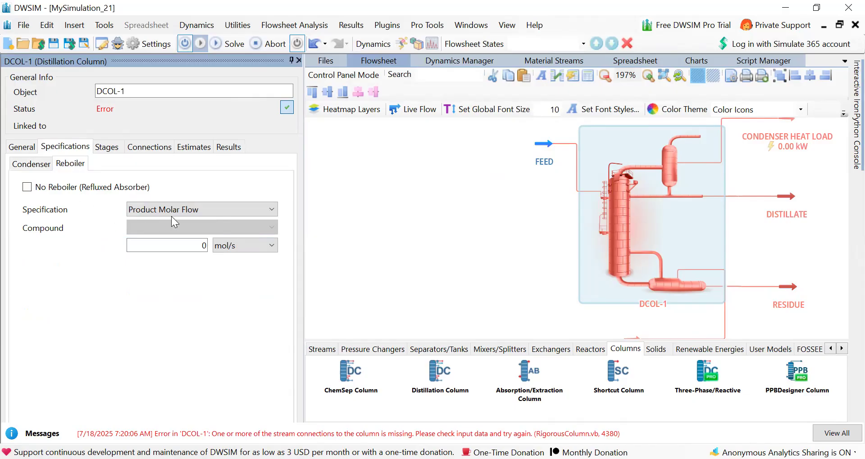
{"action": "left_click", "coordinate": [217, 209]}
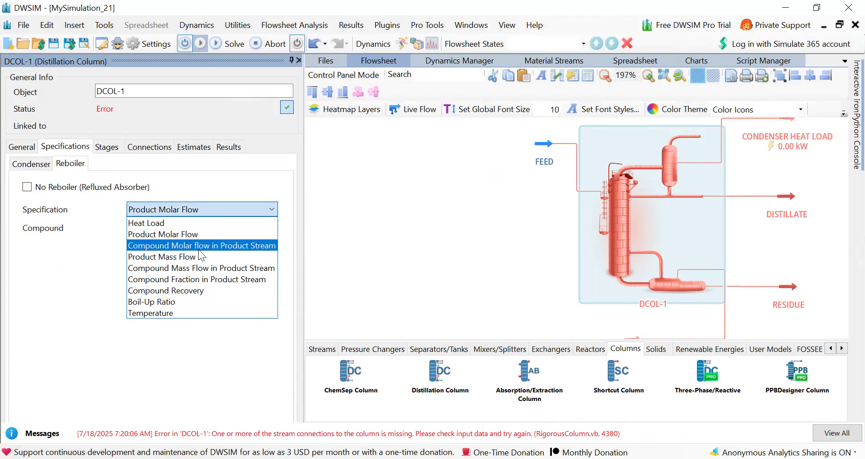
{"action": "left_click", "coordinate": [197, 280]}
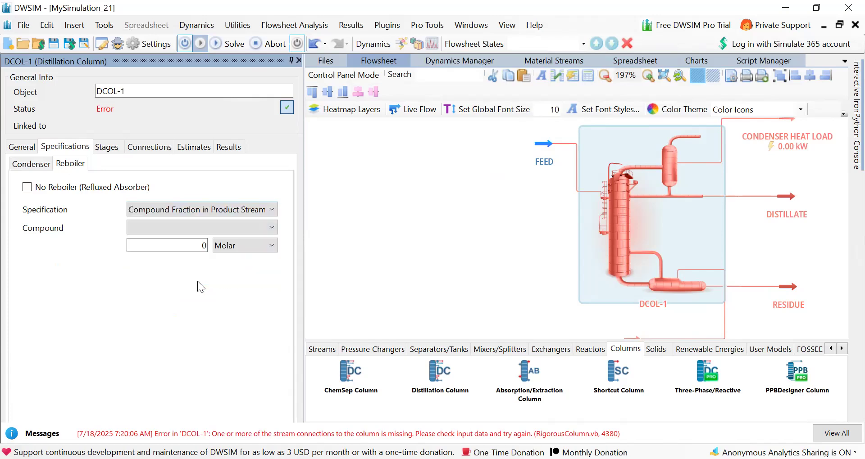
{"action": "left_click", "coordinate": [191, 230]}
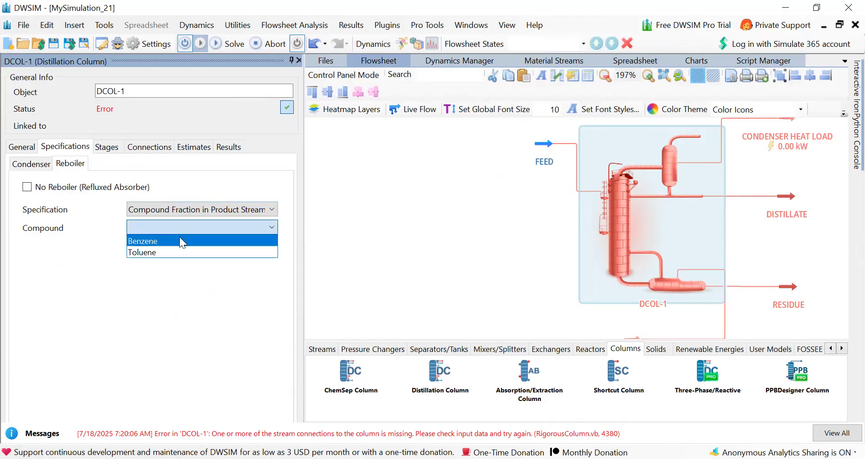
{"action": "left_click", "coordinate": [172, 244]}
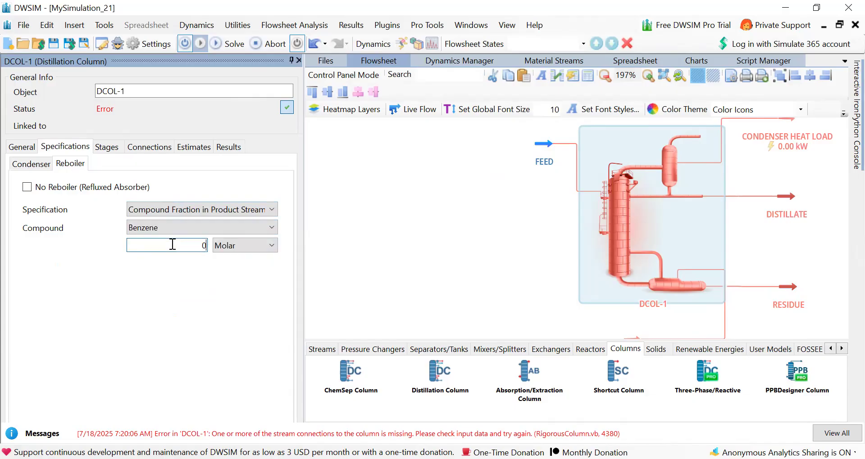
{"action": "type", "text": "01"}
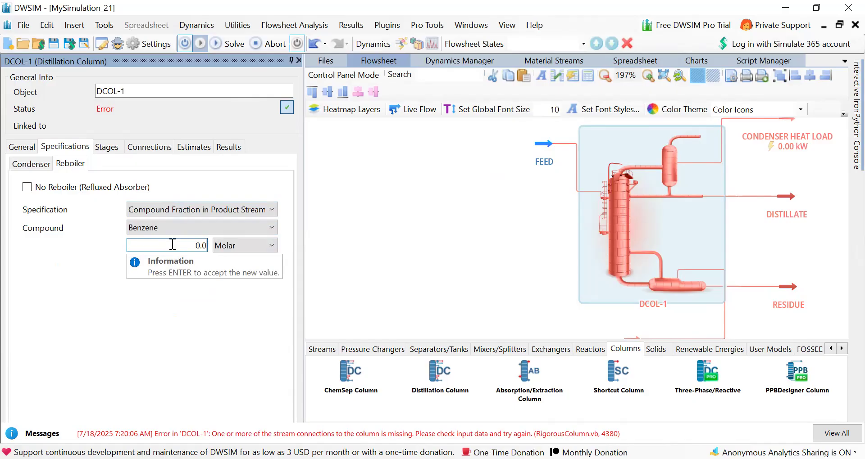
{"action": "key", "text": "Return"}
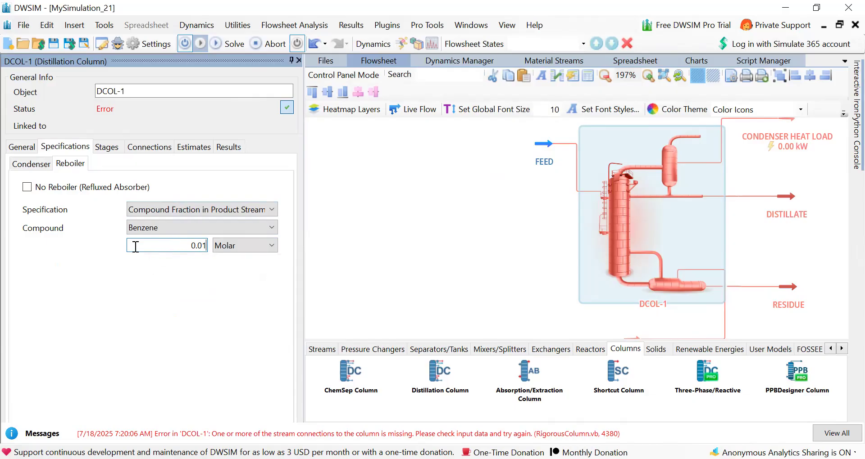
Step: Review the condenser and reboiler specifications, and return to the column's general settings
{"action": "left_click", "coordinate": [31, 165]}
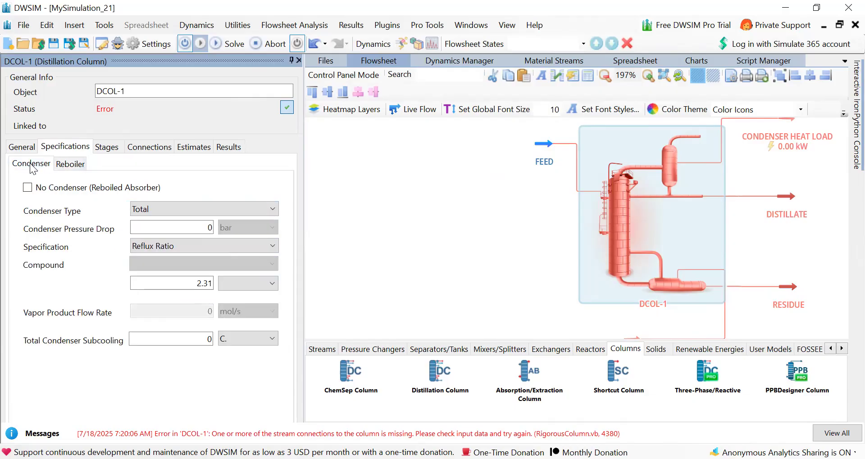
{"action": "left_click", "coordinate": [65, 164]}
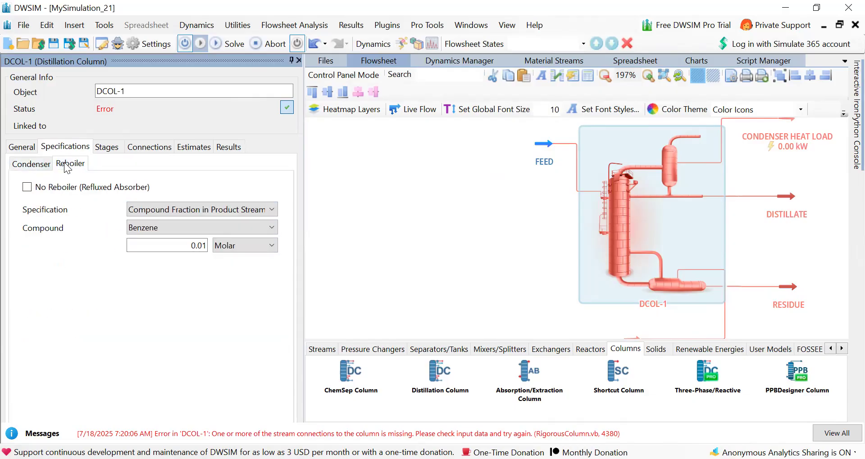
{"action": "left_click", "coordinate": [23, 146]}
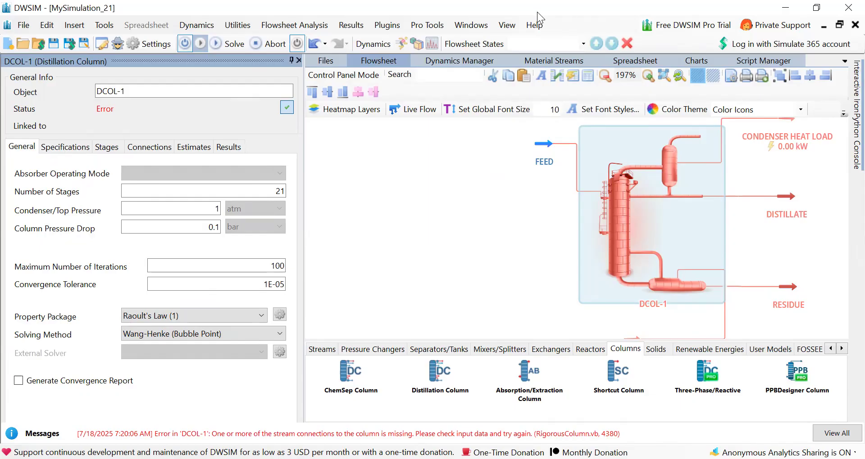
Step: Look up the installed program's version information and close it again
{"action": "left_click", "coordinate": [535, 25]}
{"action": "left_click", "coordinate": [559, 89]}
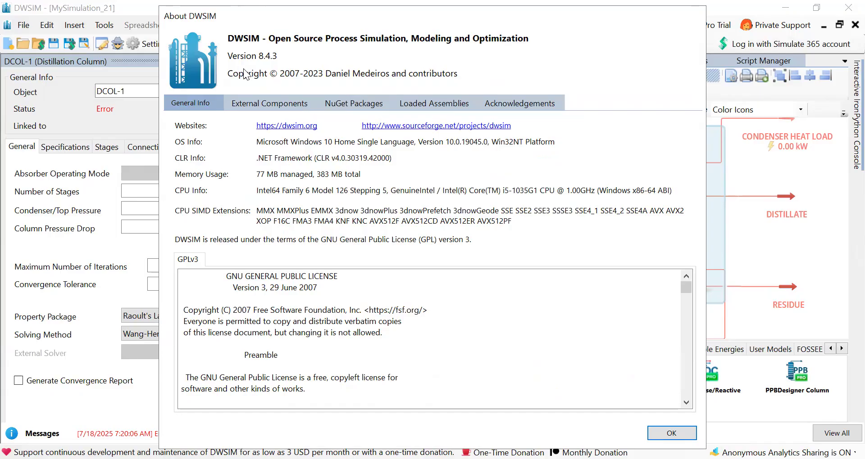
{"action": "left_click", "coordinate": [672, 434]}
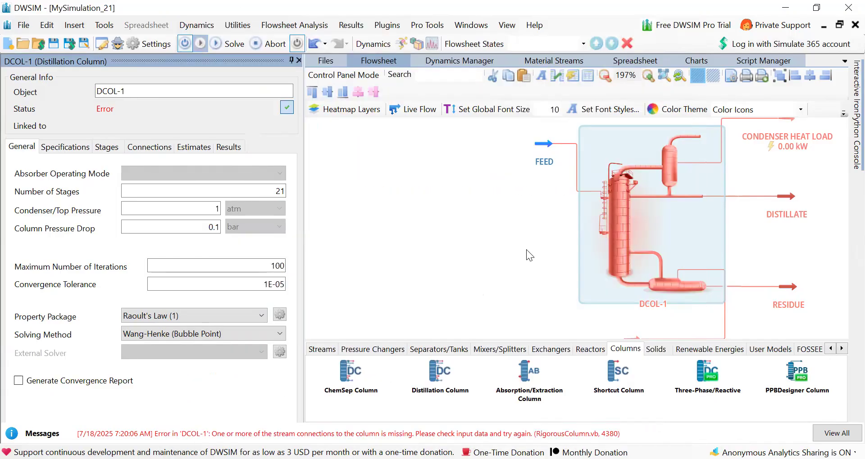
Step: Reopen the column's editor from the flowsheet and review its condenser and reboiler specifications
{"action": "mouse_move", "coordinate": [529, 246]}
{"action": "left_mouse_down"}
{"action": "mouse_move", "coordinate": [401, 255]}
{"action": "mouse_move", "coordinate": [363, 249]}
{"action": "left_mouse_up"}
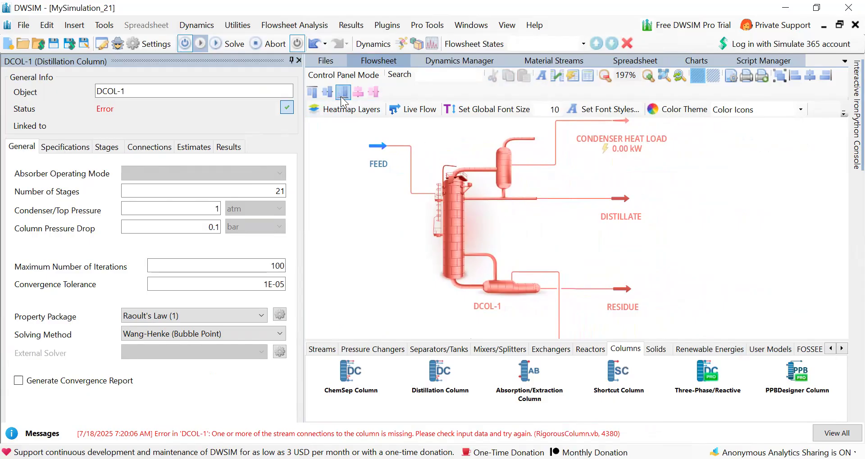
{"action": "left_click", "coordinate": [332, 77]}
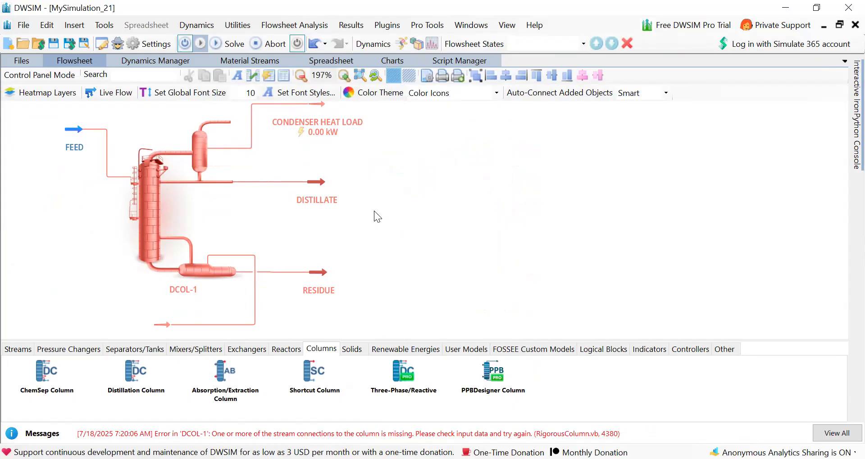
{"action": "double_click", "coordinate": [142, 200]}
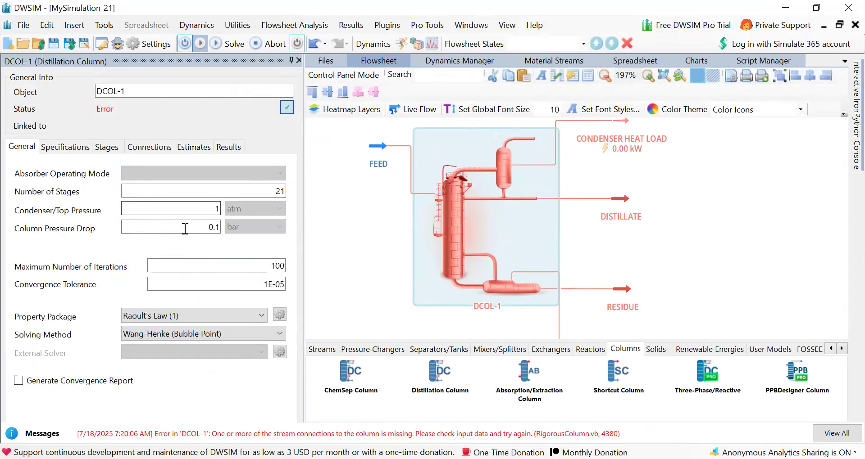
{"action": "left_click", "coordinate": [63, 147]}
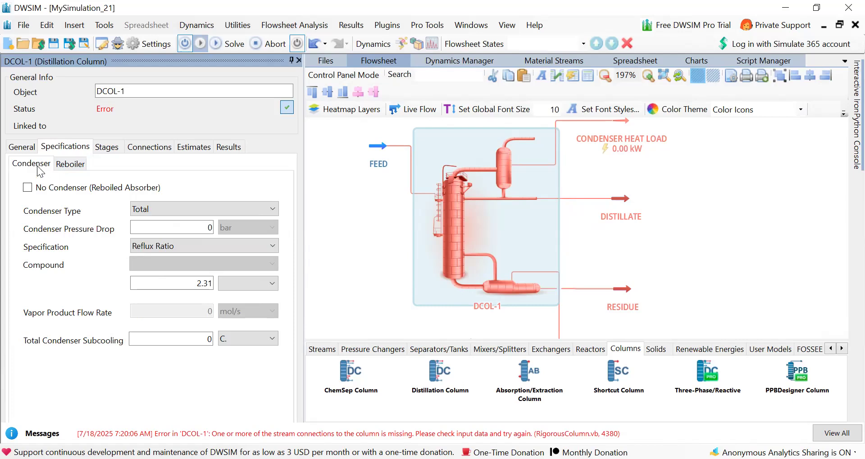
{"action": "left_click", "coordinate": [69, 164]}
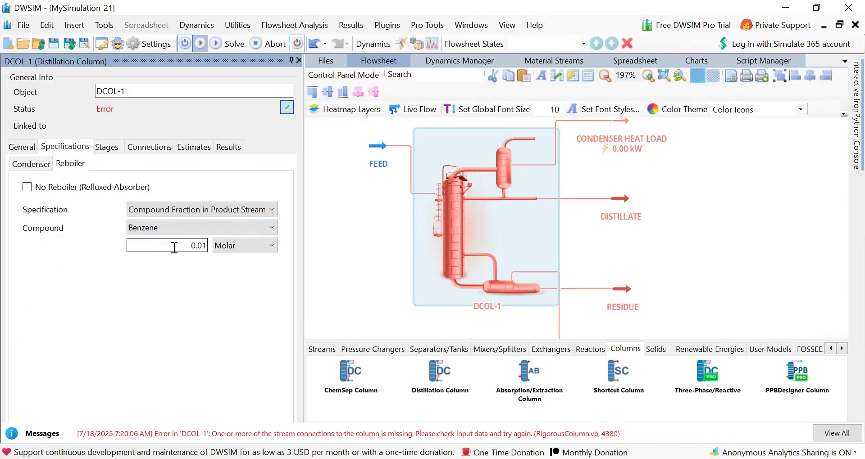
Step: Examine the column's full stage list, including the stage names and efficiencies
{"action": "left_click", "coordinate": [108, 148]}
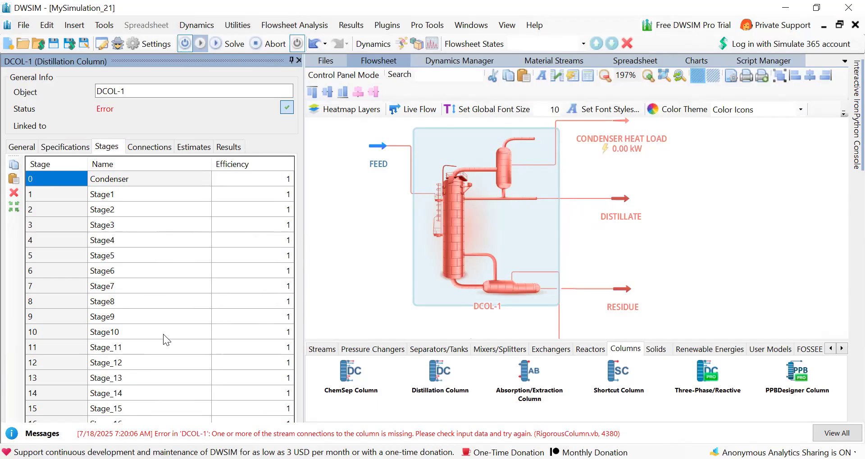
{"action": "left_click", "coordinate": [150, 149]}
{"action": "left_click", "coordinate": [107, 148]}
{"action": "left_click", "coordinate": [152, 286]}
{"action": "key", "text": "Down"}
{"action": "key", "text": "Down"}
{"action": "key", "text": "Down"}
{"action": "key", "text": "Down"}
{"action": "key", "text": "Down"}
{"action": "key", "text": "Down"}
{"action": "key", "text": "Down"}
{"action": "key", "text": "Down"}
{"action": "key", "text": "Down"}
{"action": "key", "text": "Down"}
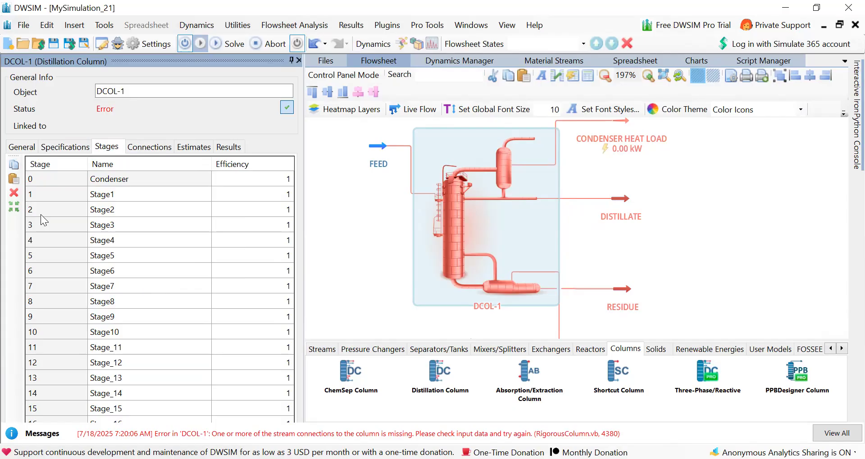
Step: Disconnect the FEED stream from Column Feed Port #1 and connect it to Column Feed Port #6
{"action": "left_click", "coordinate": [149, 149]}
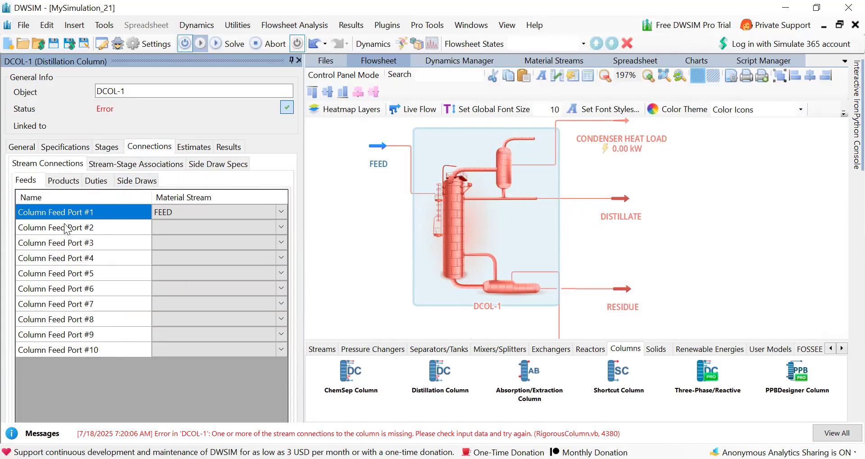
{"action": "left_click", "coordinate": [177, 214]}
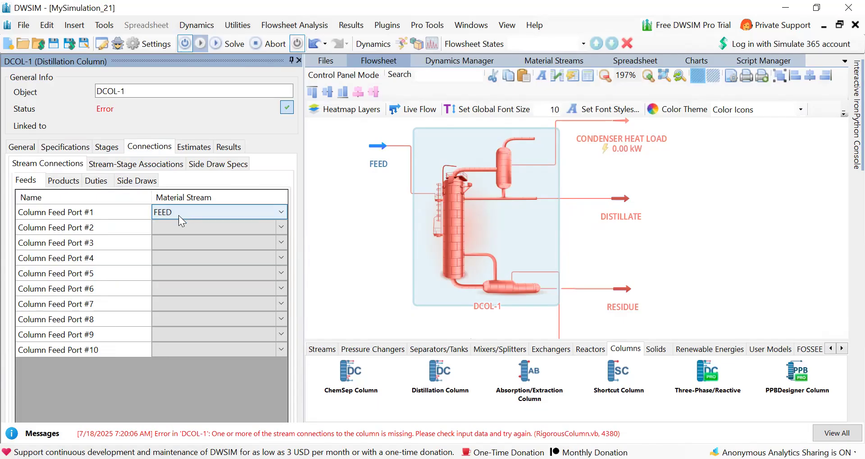
{"action": "left_click", "coordinate": [179, 215]}
{"action": "left_click", "coordinate": [179, 226]}
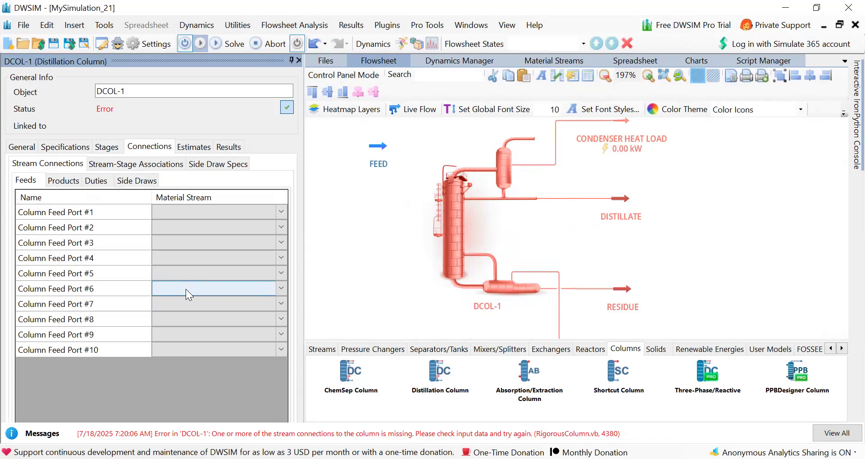
{"action": "left_click", "coordinate": [186, 289]}
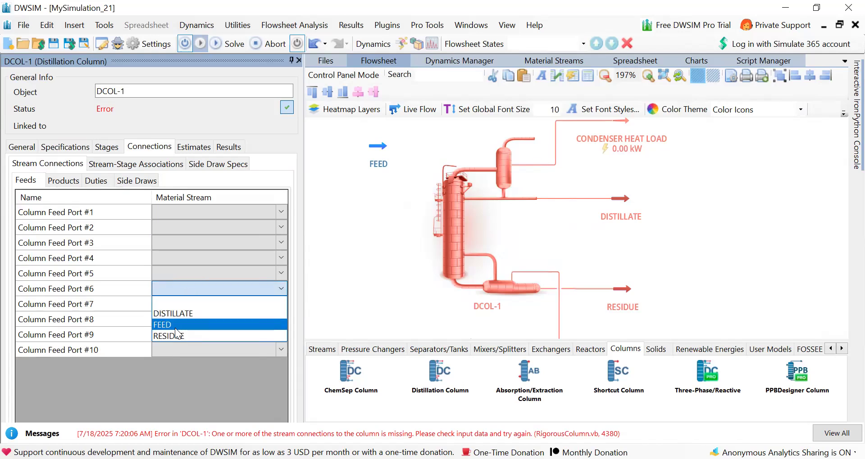
{"action": "left_click", "coordinate": [174, 326]}
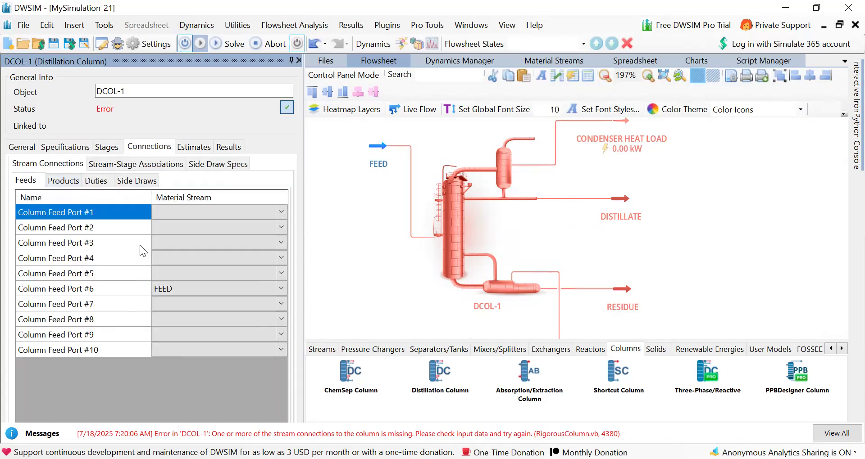
Step: Check the product and duty stream connections, and set the FEED stream's stage location to Stage9
{"action": "left_click", "coordinate": [64, 180]}
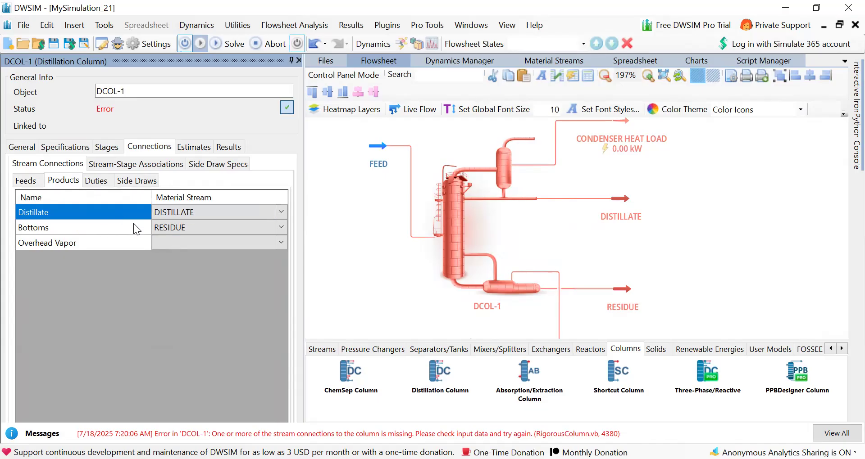
{"action": "left_click", "coordinate": [95, 181]}
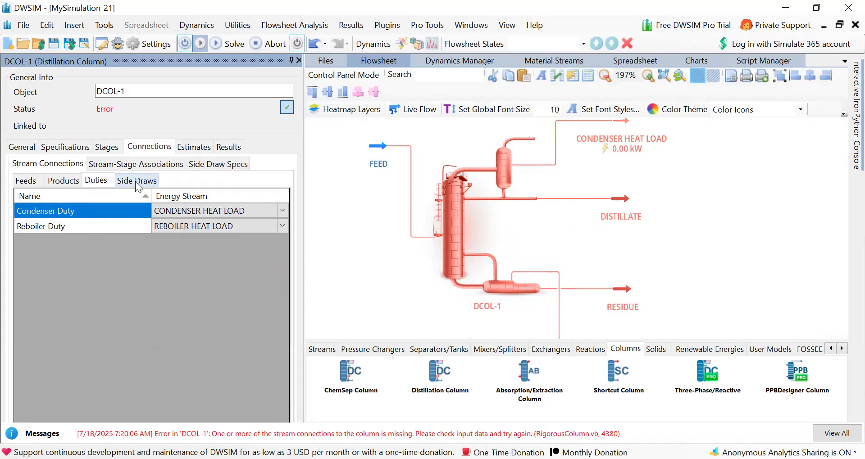
{"action": "left_click", "coordinate": [138, 165]}
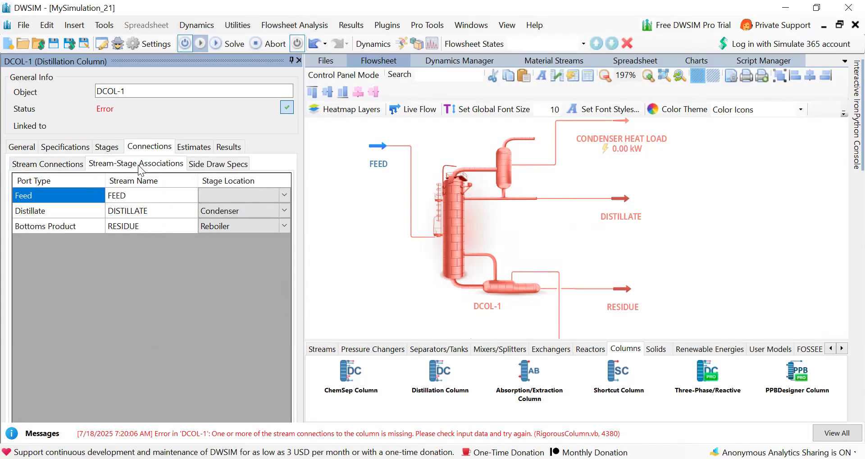
{"action": "left_click", "coordinate": [244, 200]}
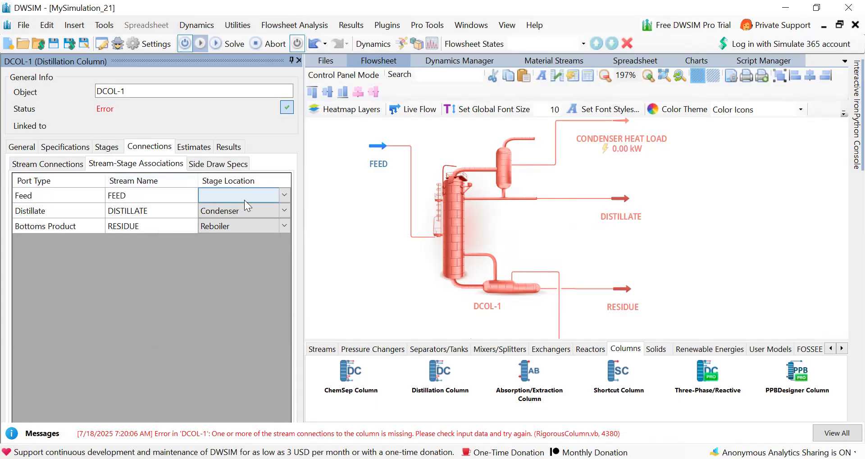
{"action": "left_click", "coordinate": [245, 200]}
{"action": "left_click", "coordinate": [249, 195]}
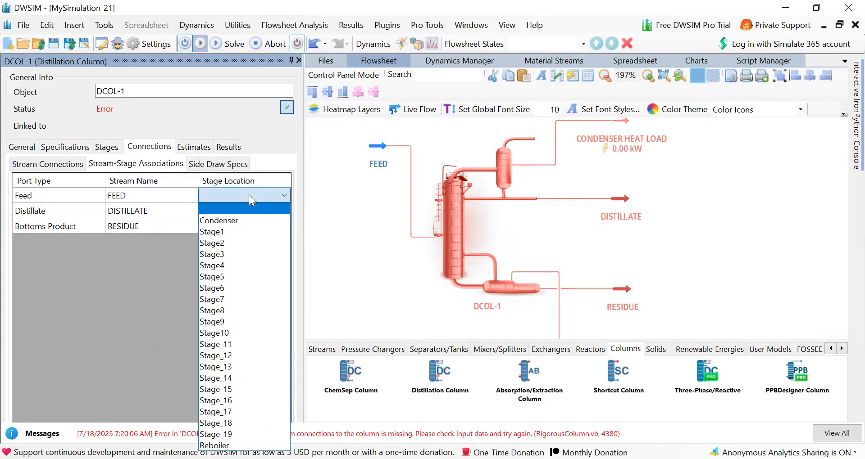
{"action": "left_click", "coordinate": [244, 321]}
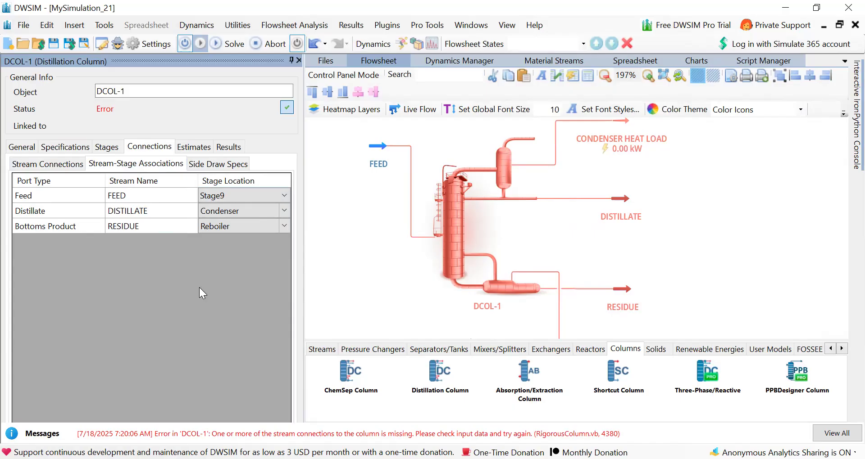
Step: Look over the column's initial estimates, general settings, and condenser and reboiler specifications
{"action": "left_click", "coordinate": [190, 150]}
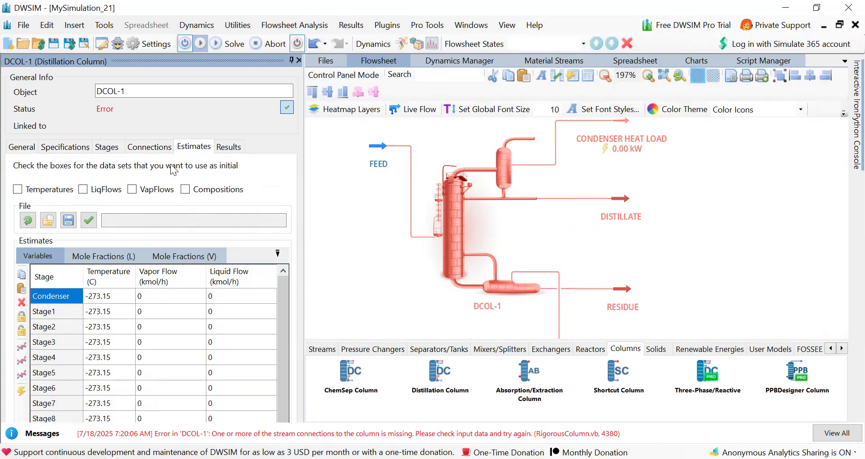
{"action": "left_click", "coordinate": [23, 149]}
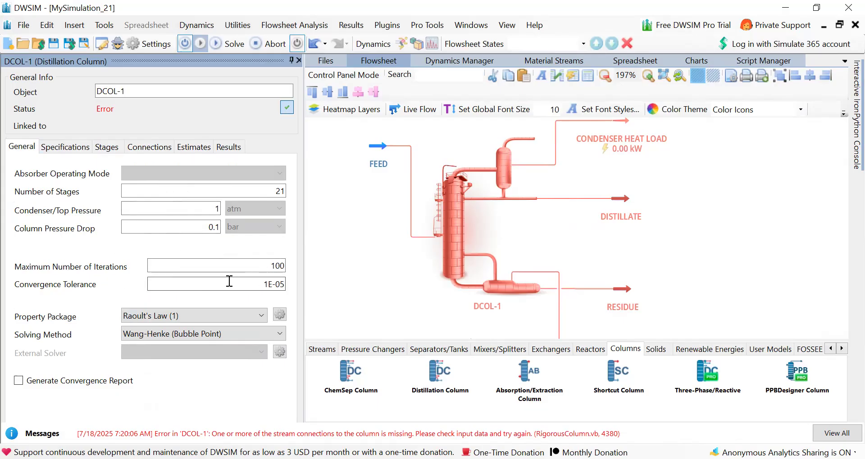
{"action": "left_click", "coordinate": [66, 148]}
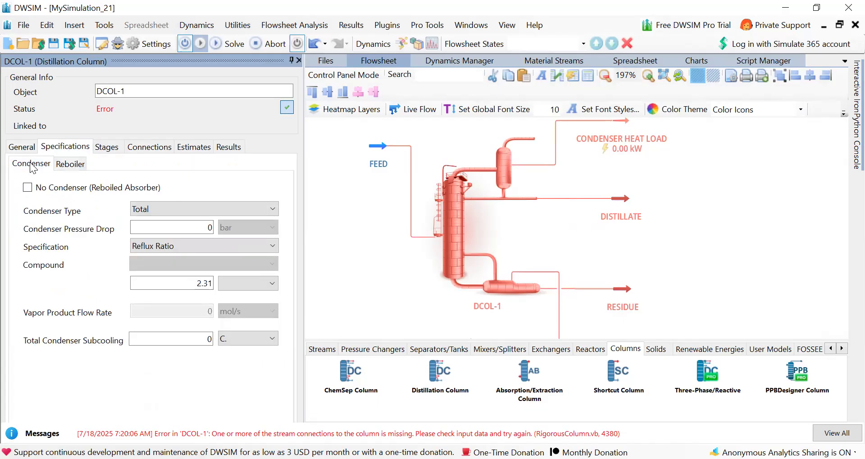
{"action": "left_click", "coordinate": [174, 280]}
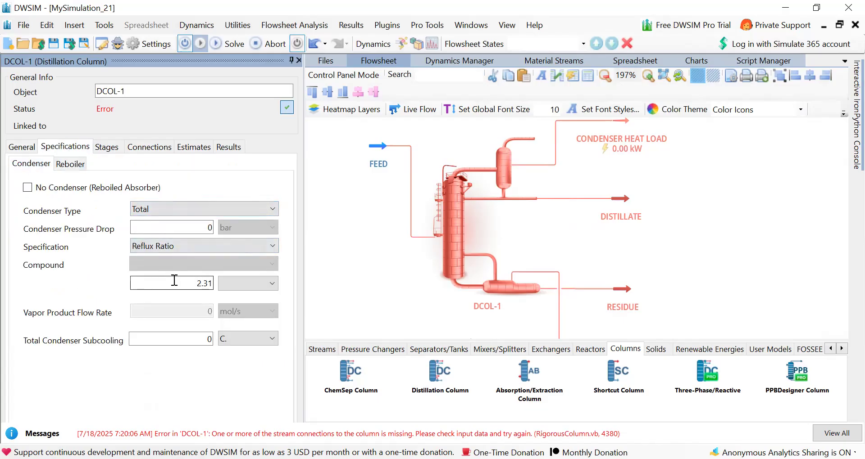
{"action": "left_click", "coordinate": [70, 164]}
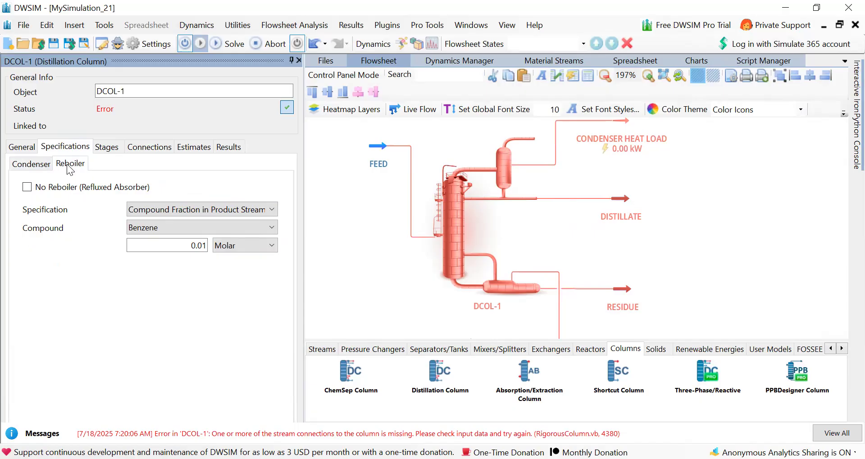
Step: Recheck the column's stages, stream-stage associations and feed, product and duty connections, and close the column's editor
{"action": "left_click", "coordinate": [107, 149]}
{"action": "left_click", "coordinate": [147, 149]}
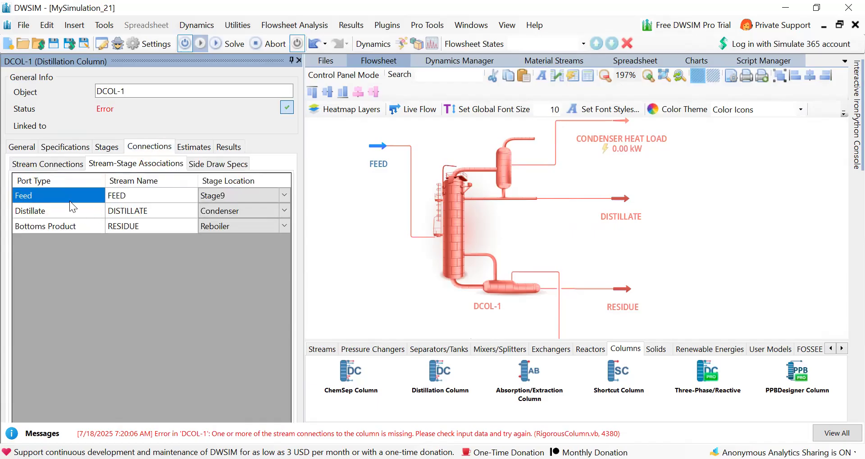
{"action": "left_click", "coordinate": [56, 165]}
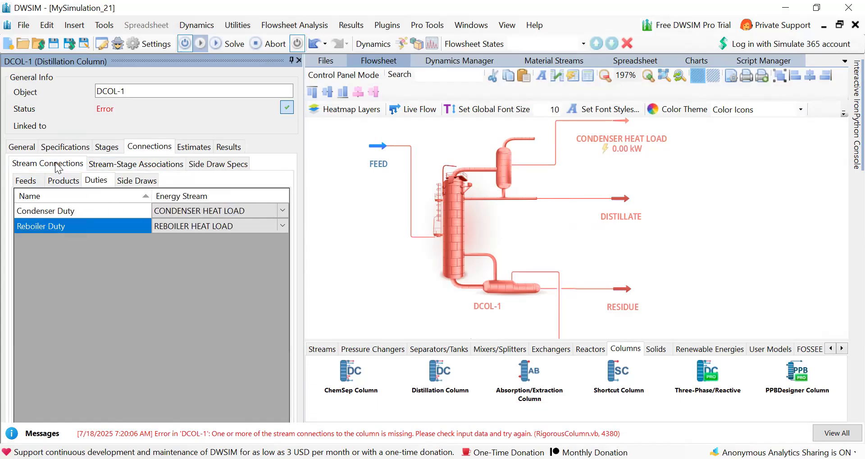
{"action": "left_click", "coordinate": [113, 165]}
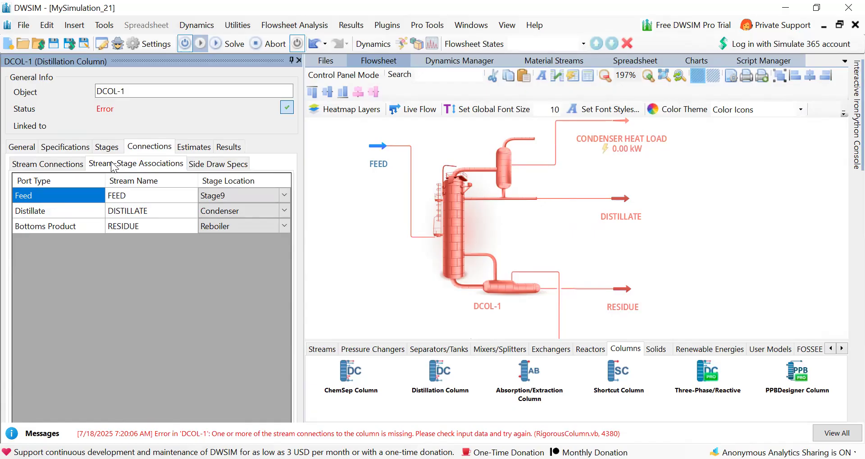
{"action": "left_click", "coordinate": [106, 148]}
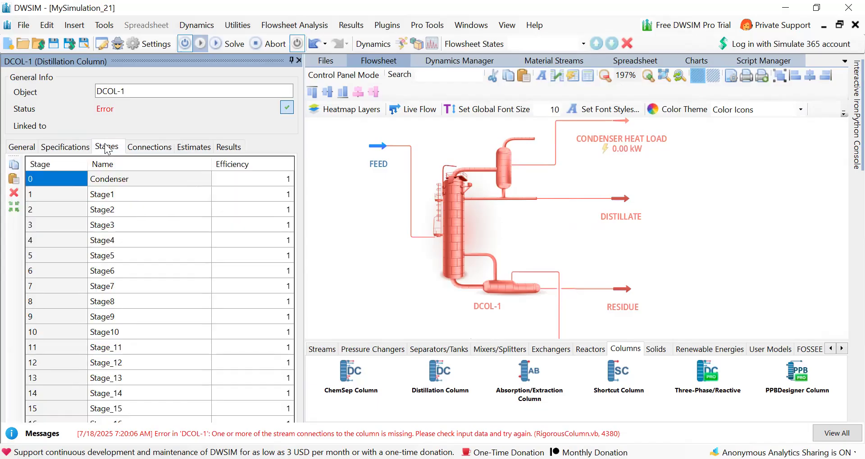
{"action": "left_click", "coordinate": [150, 147]}
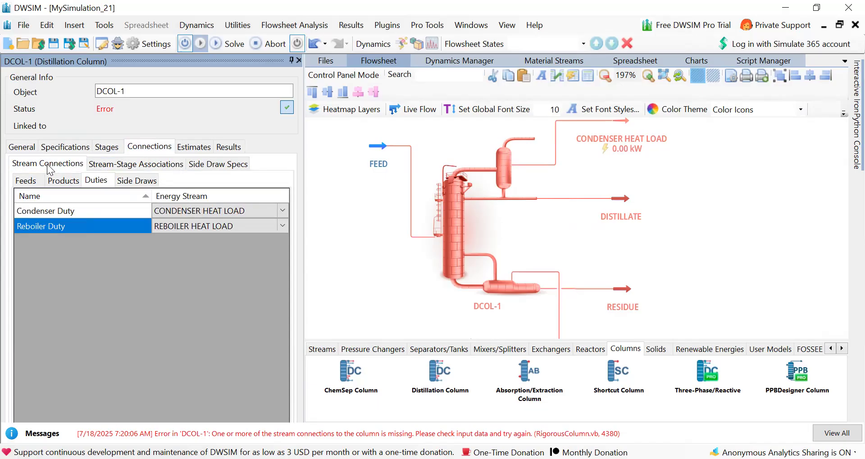
{"action": "left_click", "coordinate": [31, 183]}
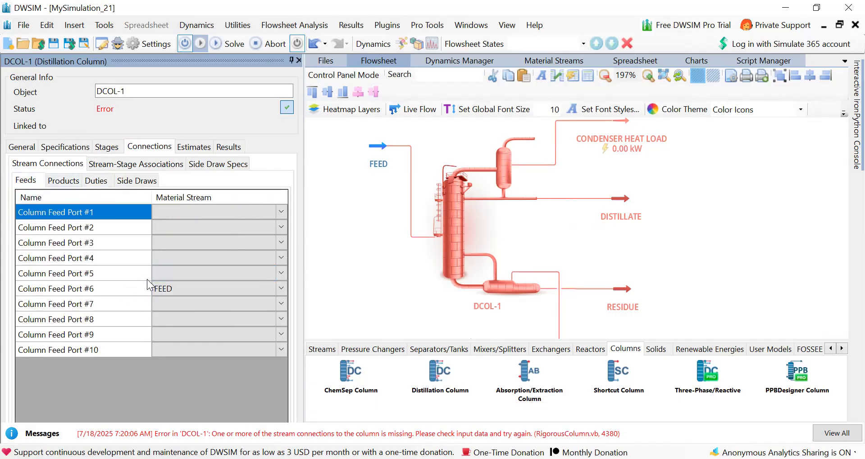
{"action": "left_click", "coordinate": [69, 182]}
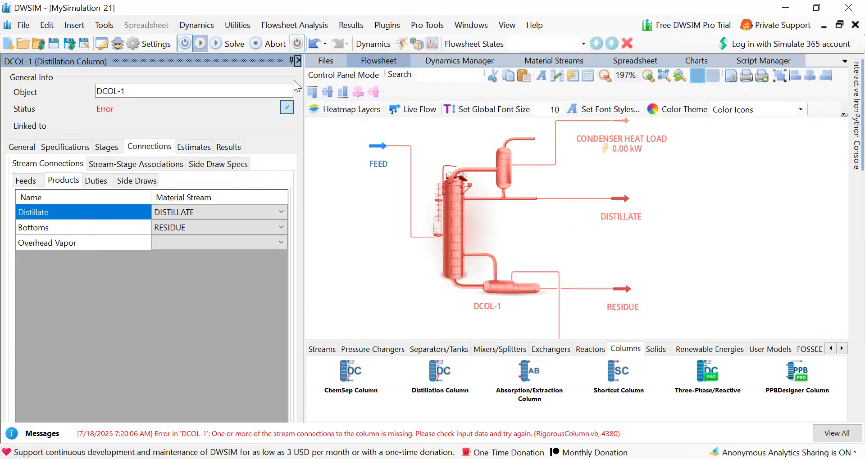
{"action": "left_click", "coordinate": [298, 61]}
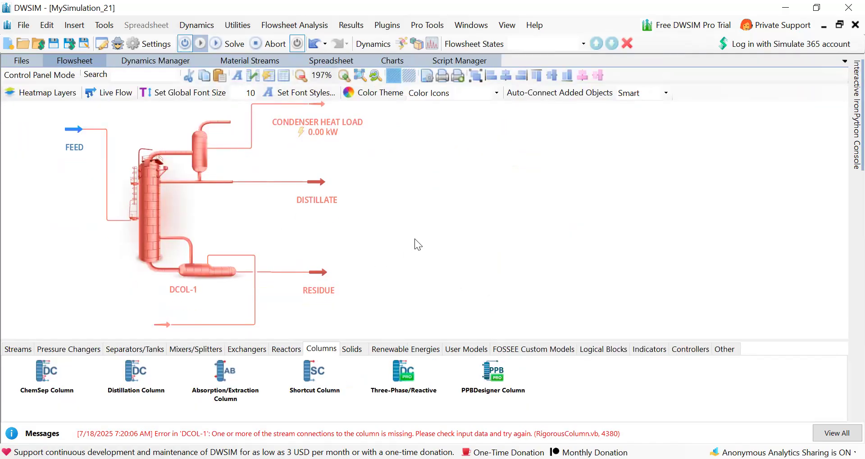
Step: Recalculate the flowsheet by accepting the FEED stream's mole fractions of 0.6 benzene and 0.4 toluene, and close the stream's editor
{"action": "double_click", "coordinate": [72, 124]}
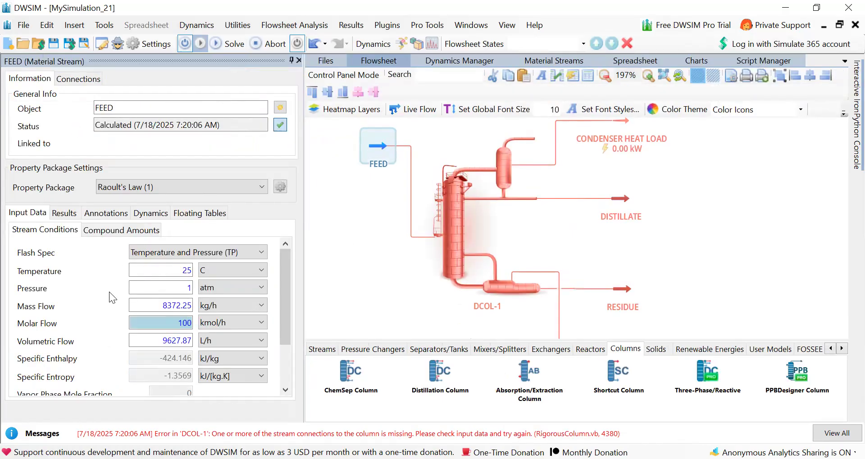
{"action": "left_click", "coordinate": [121, 230]}
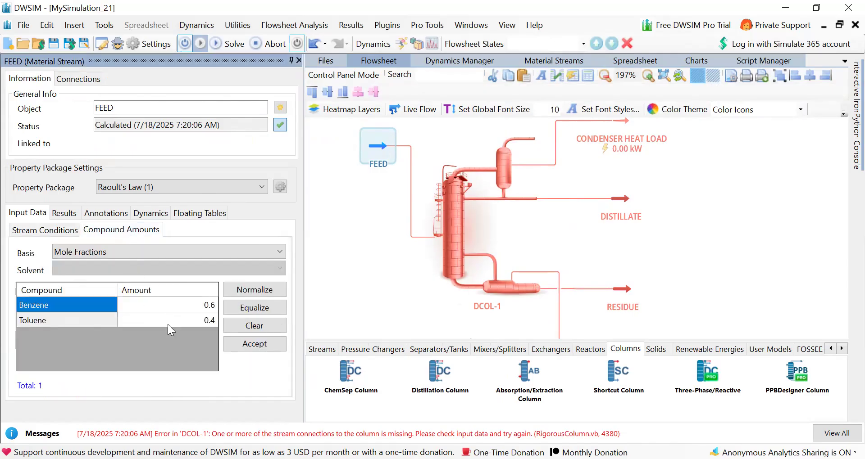
{"action": "left_click", "coordinate": [244, 344]}
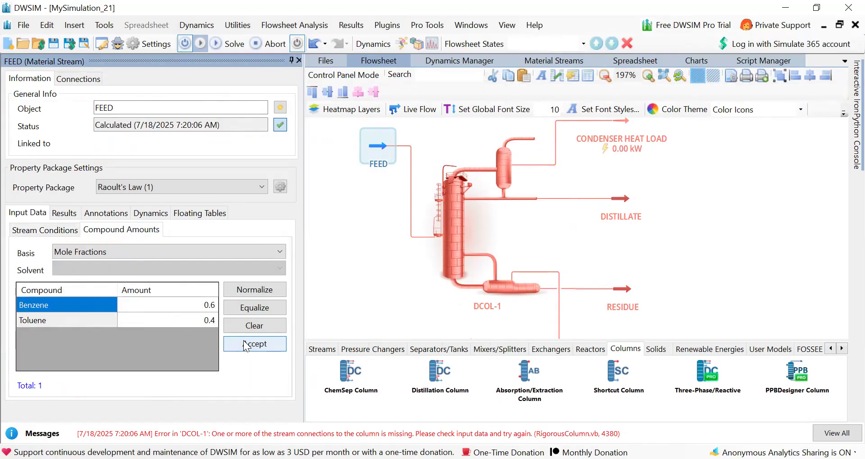
{"action": "left_click", "coordinate": [299, 61]}
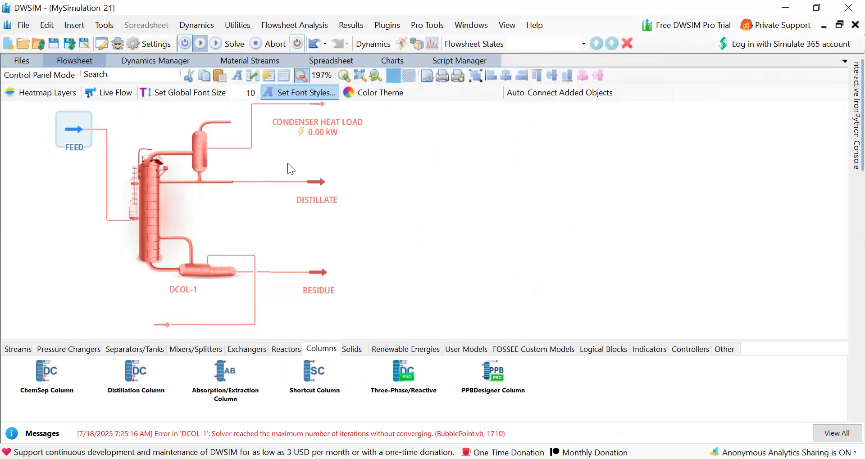
Step: Re-solve the flowsheet, and set the distillation column's maximum number of iterations to 500
{"action": "left_click", "coordinate": [409, 217]}
{"action": "left_click", "coordinate": [236, 45]}
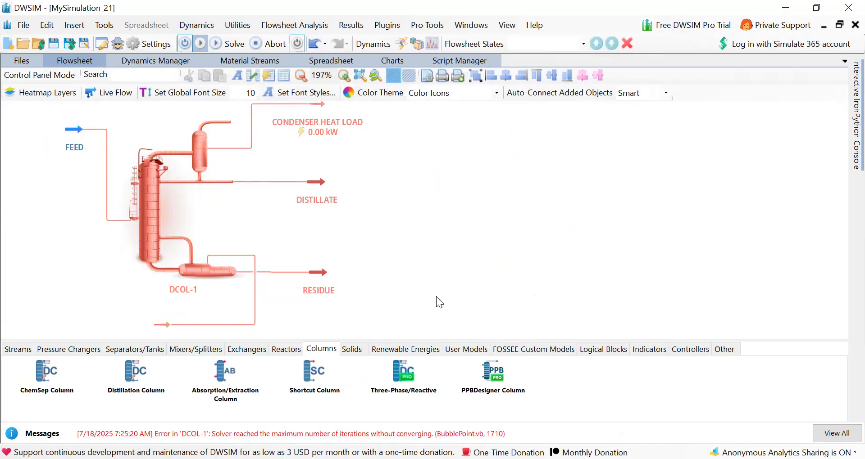
{"action": "double_click", "coordinate": [144, 200]}
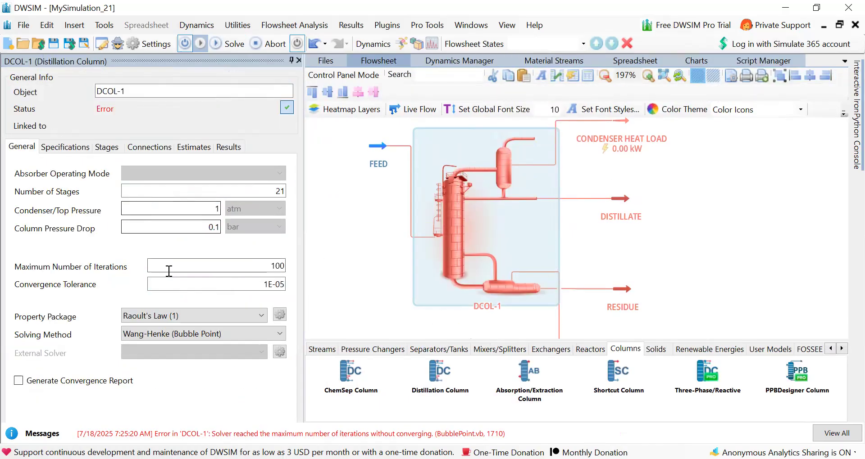
{"action": "left_click", "coordinate": [203, 268]}
{"action": "key", "text": "Delete"}
{"action": "type", "text": "5"}
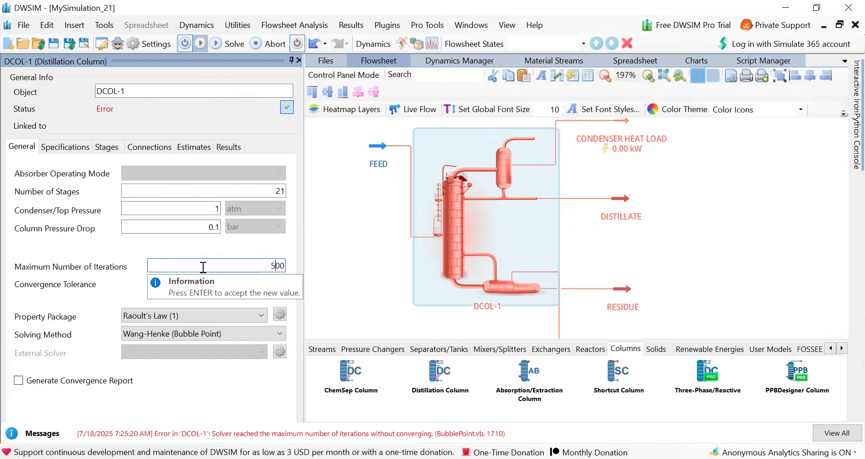
{"action": "key", "text": "Return"}
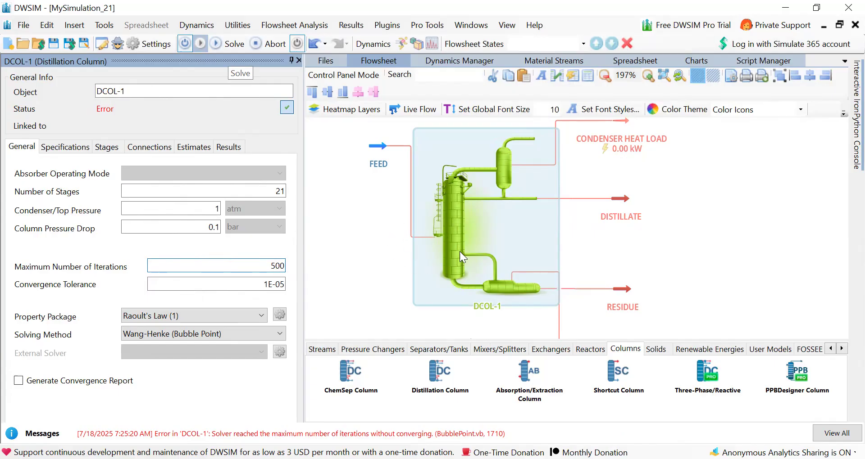
Step: Open the FEED stream's editor and display the full list of calculation messages
{"action": "left_click", "coordinate": [385, 256]}
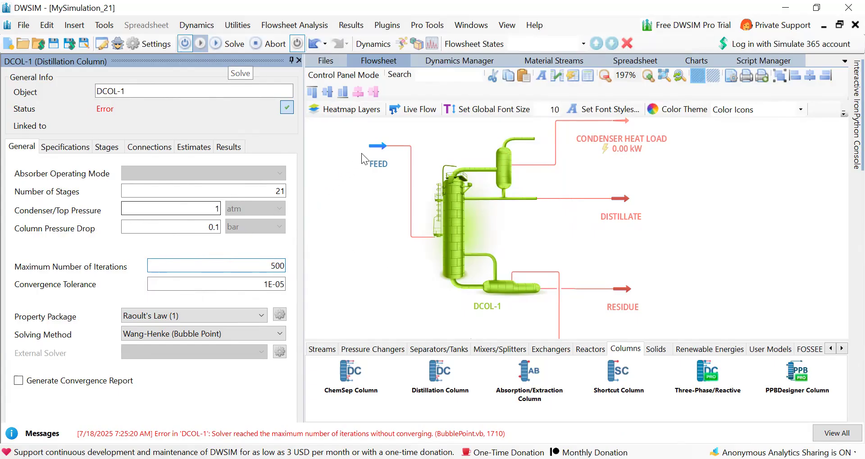
{"action": "left_click", "coordinate": [380, 151]}
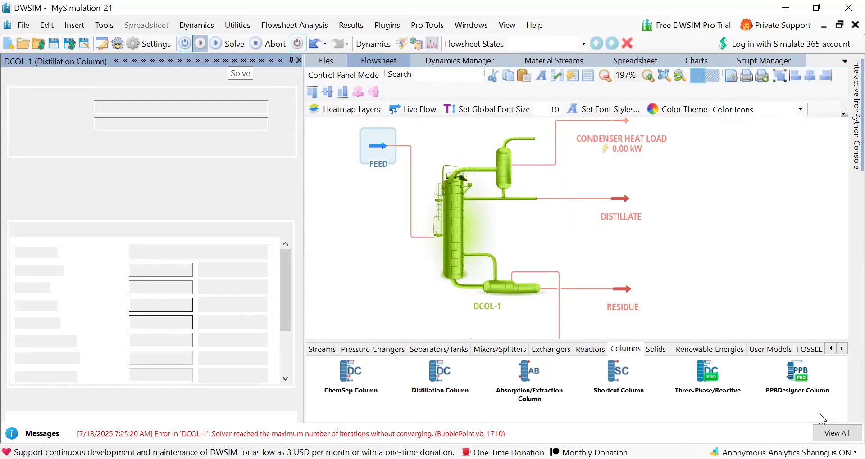
{"action": "left_click", "coordinate": [836, 429]}
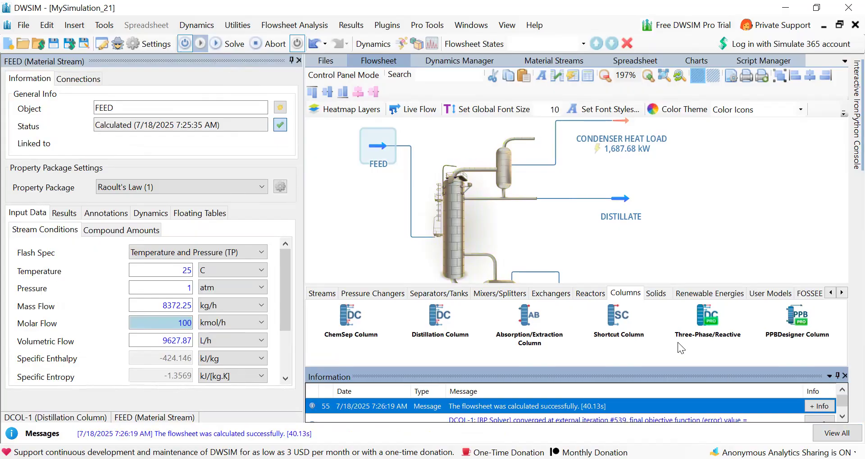
Step: Review the column's general settings, including its maximum number of iterations, and close its editor
{"action": "left_click", "coordinate": [459, 203]}
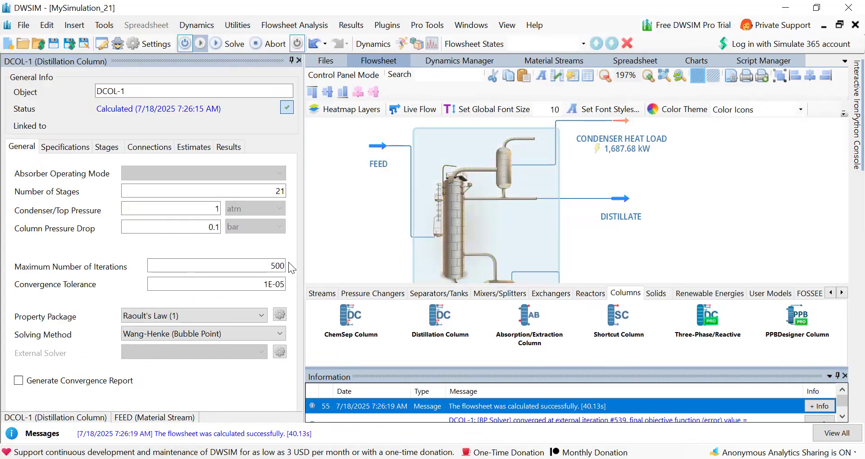
{"action": "left_click", "coordinate": [266, 265]}
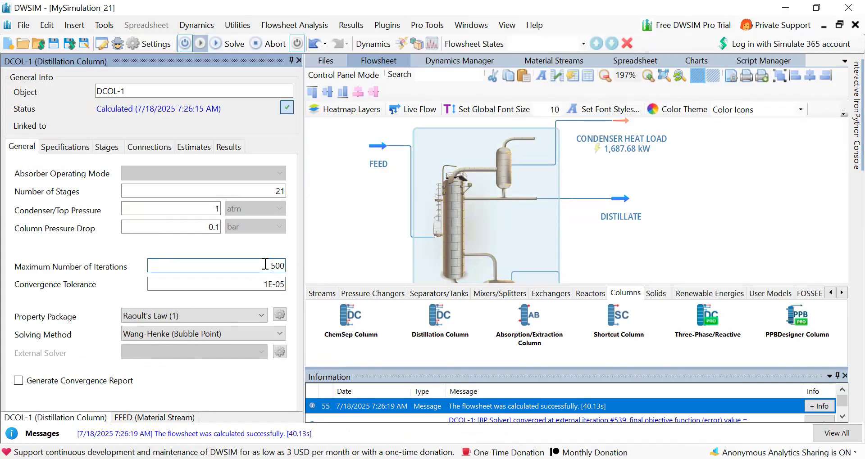
{"action": "left_click", "coordinate": [335, 225]}
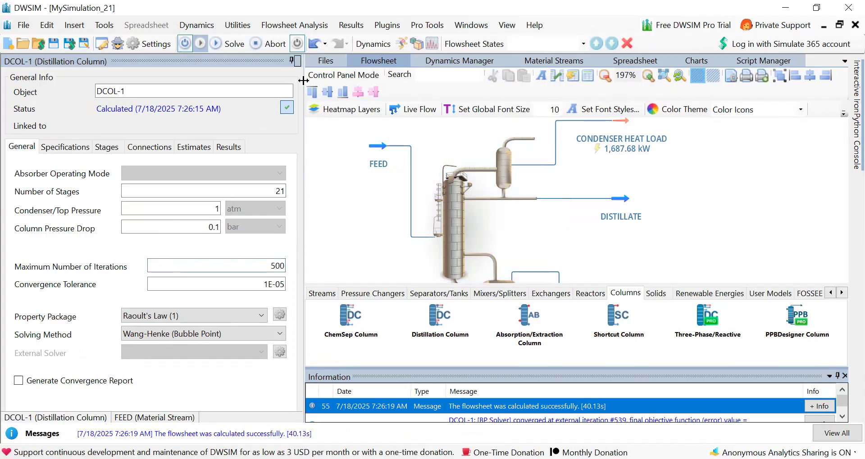
{"action": "left_click", "coordinate": [297, 61]}
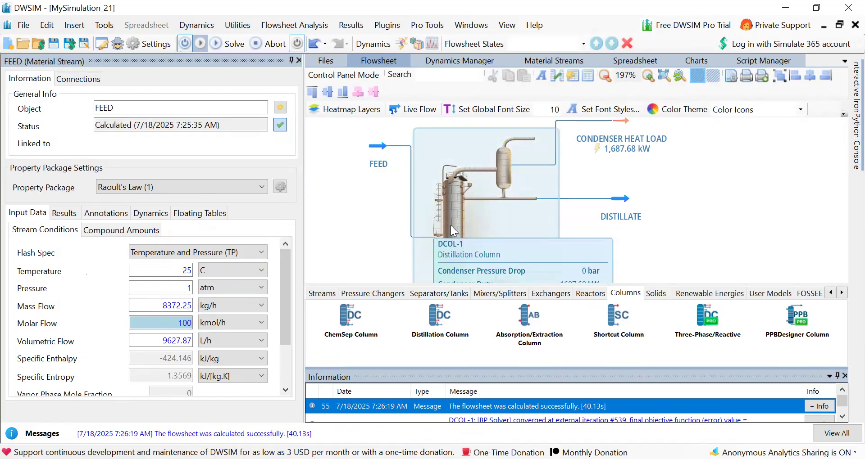
Step: Examine the column's results, including the temperature graph and table, flows, component flows and component fractions profiles
{"action": "left_click", "coordinate": [451, 225]}
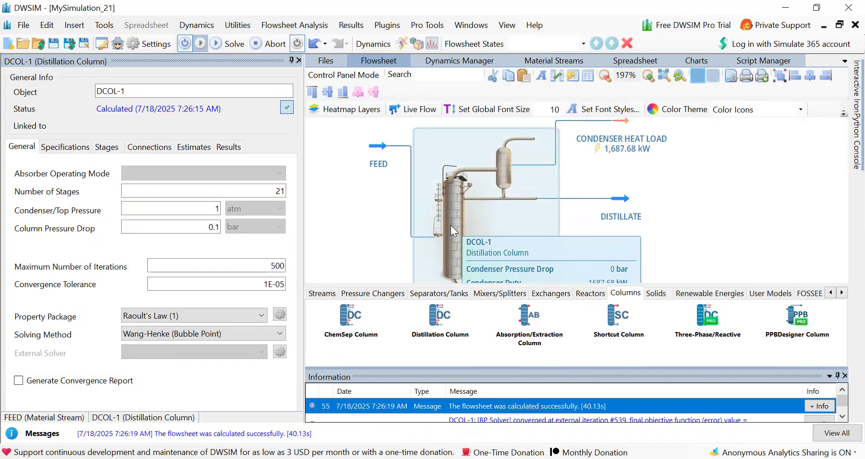
{"action": "left_click", "coordinate": [237, 149]}
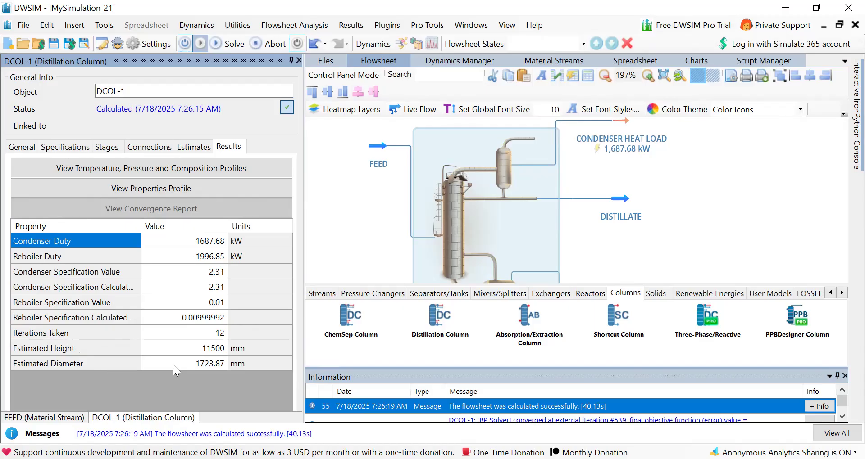
{"action": "left_click", "coordinate": [140, 174]}
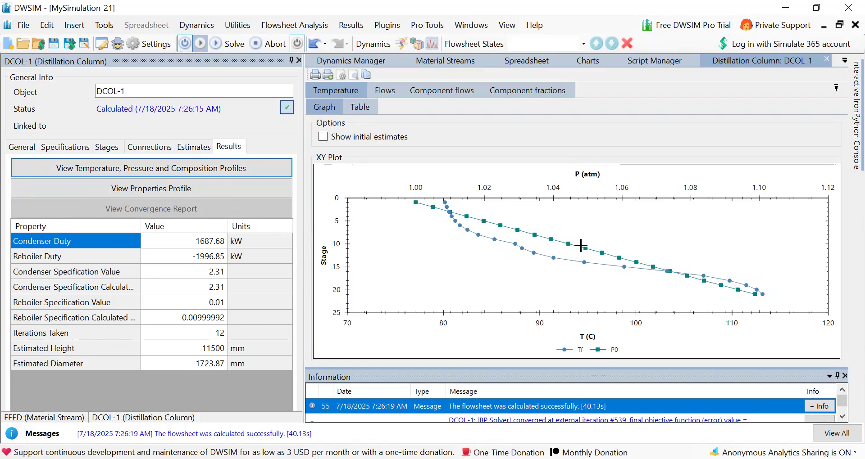
{"action": "left_click", "coordinate": [361, 107]}
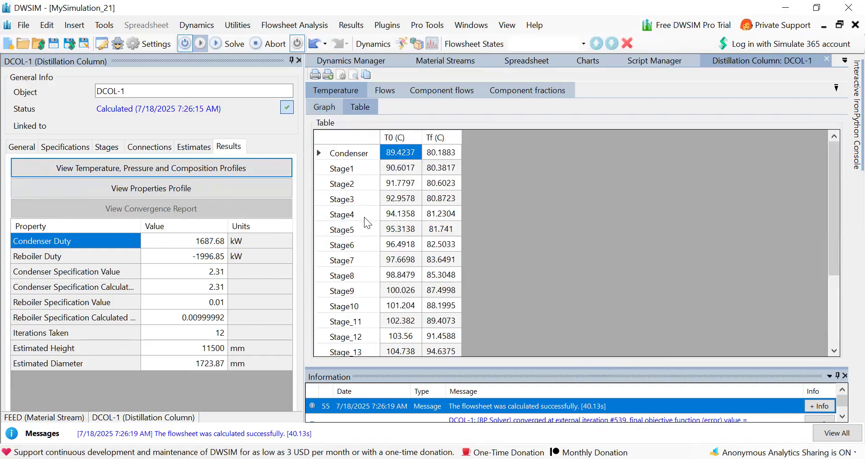
{"action": "left_click", "coordinate": [324, 108]}
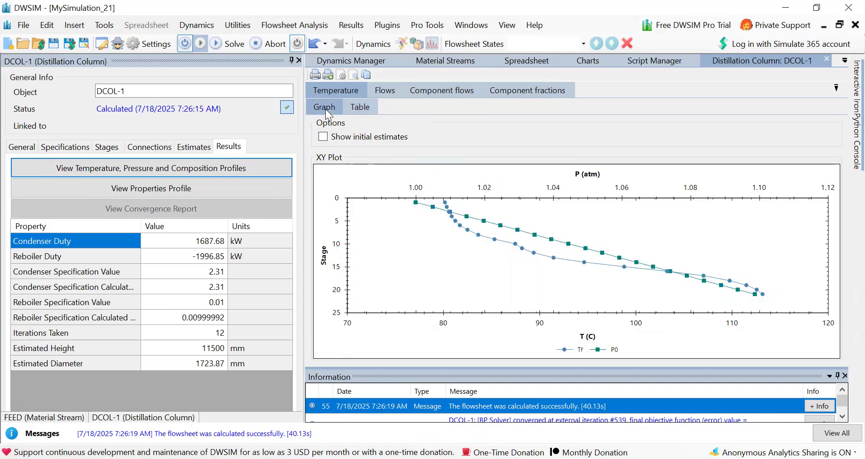
{"action": "left_click", "coordinate": [381, 90]}
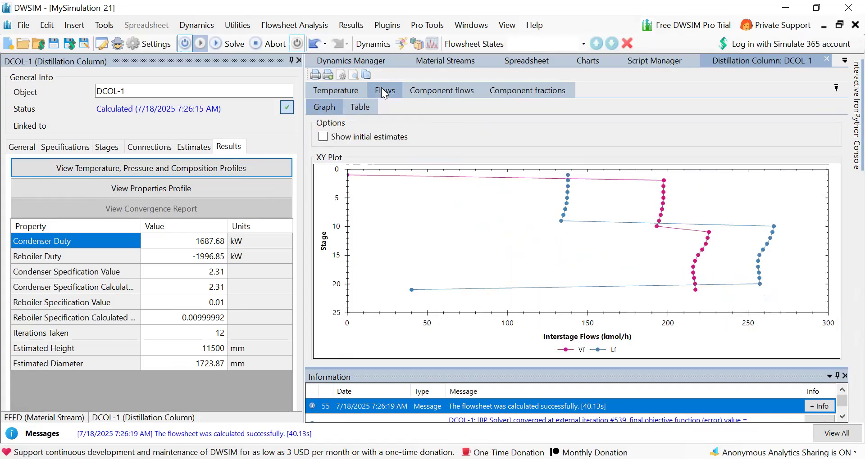
{"action": "left_click", "coordinate": [446, 93]}
{"action": "left_click", "coordinate": [521, 90]}
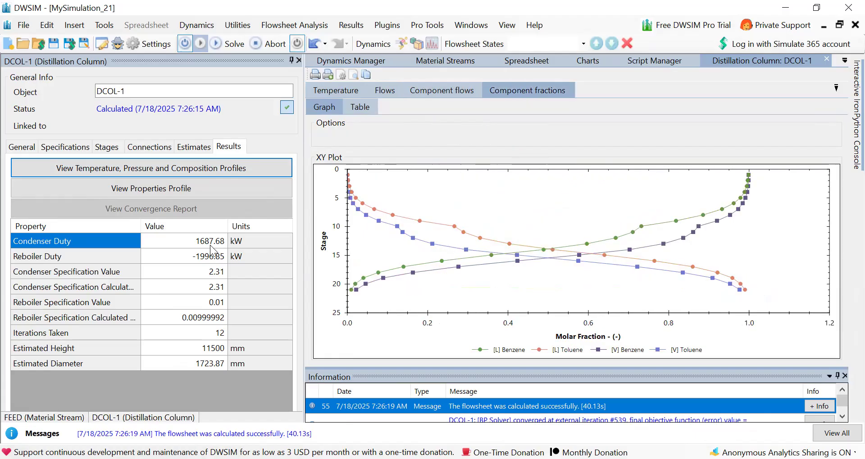
Step: Examine the column's properties profile for vapor and liquid on every stage, and close the report
{"action": "left_click", "coordinate": [163, 193]}
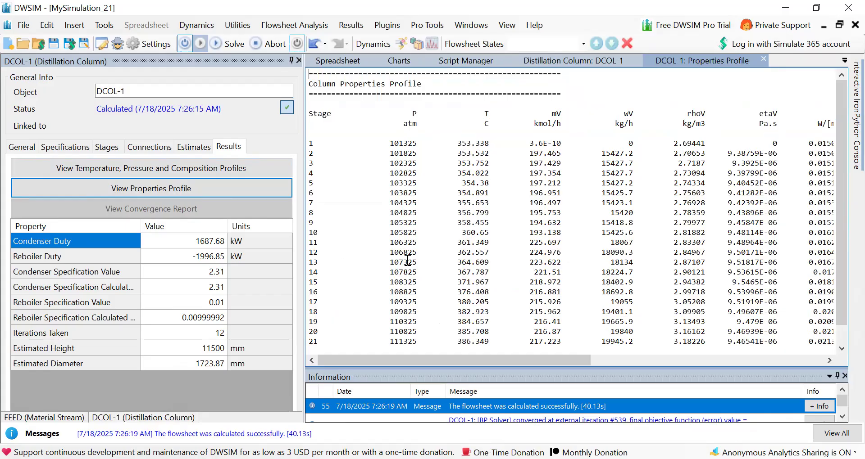
{"action": "left_click", "coordinate": [813, 361]}
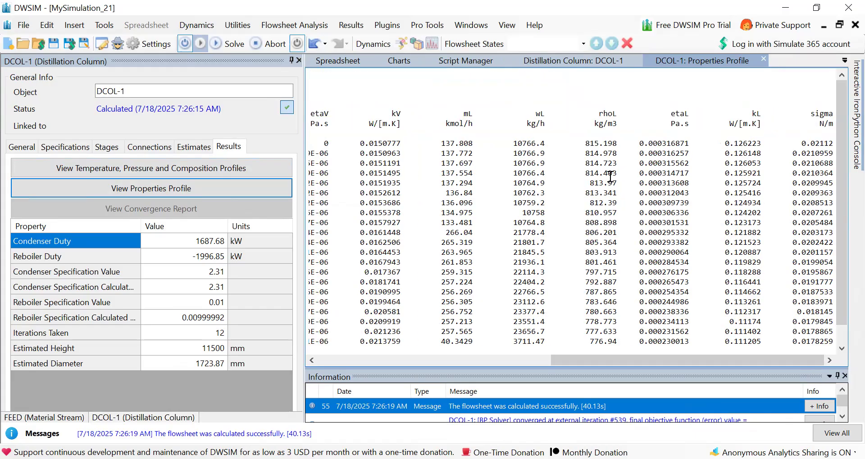
{"action": "left_click", "coordinate": [763, 59]}
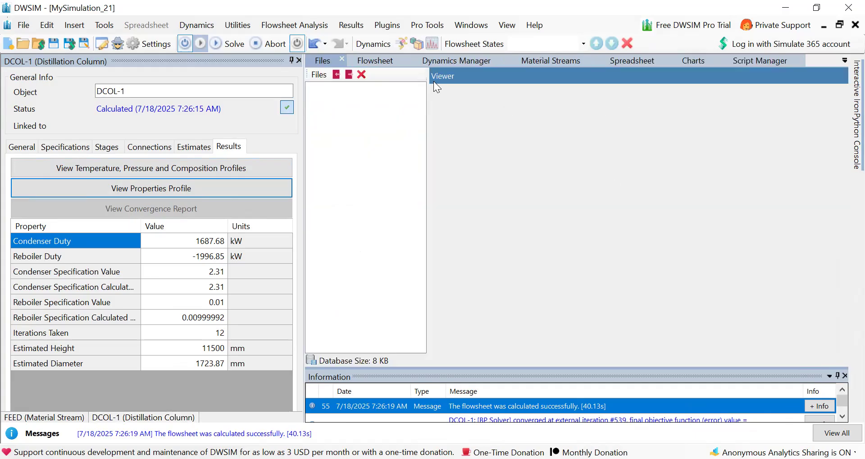
Step: Return to the flowsheet and close the column and FEED stream editors
{"action": "left_click", "coordinate": [375, 61]}
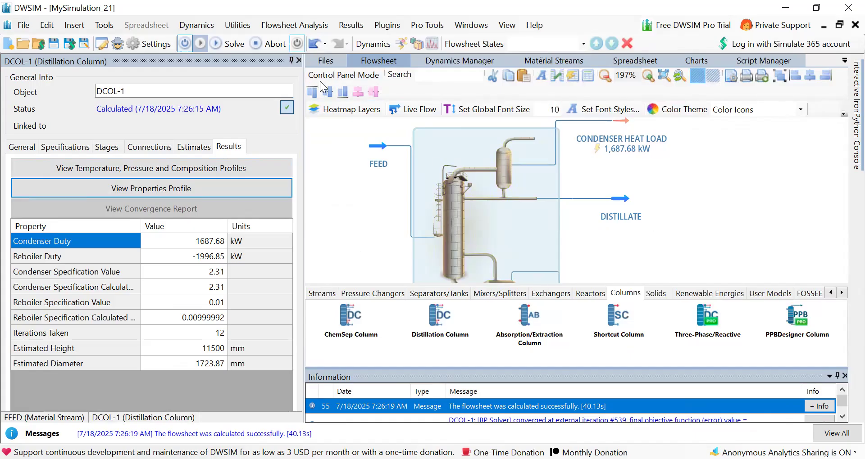
{"action": "left_click", "coordinate": [298, 61]}
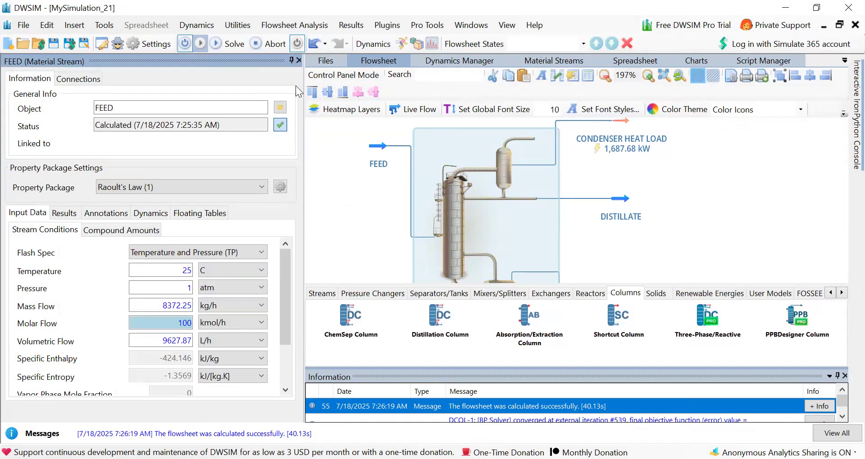
{"action": "left_click", "coordinate": [298, 61]}
{"action": "left_click", "coordinate": [408, 231]}
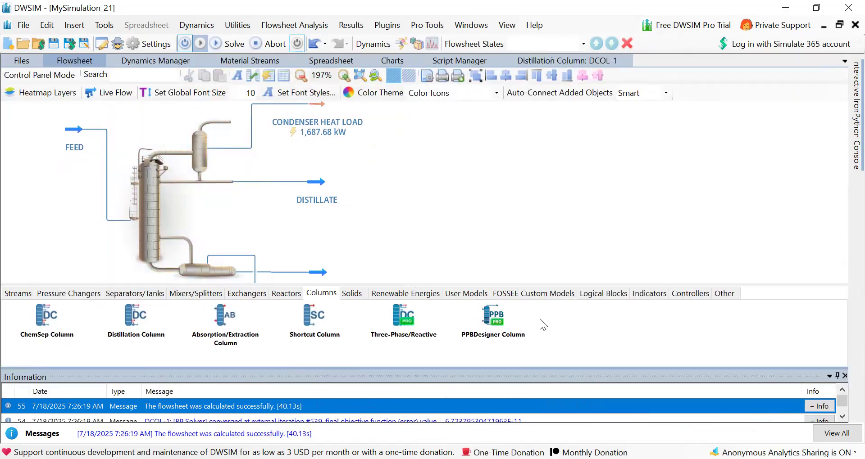
Step: Move the REBOILER HEAT LOAD stream up closer beneath the column, and close the calculation message list
{"action": "scroll", "coordinate": [558, 225], "scroll_direction": "down", "scroll_amount": 3}
{"action": "left_click_drag", "start_coordinate": [516, 208], "coordinate": [645, 162]}
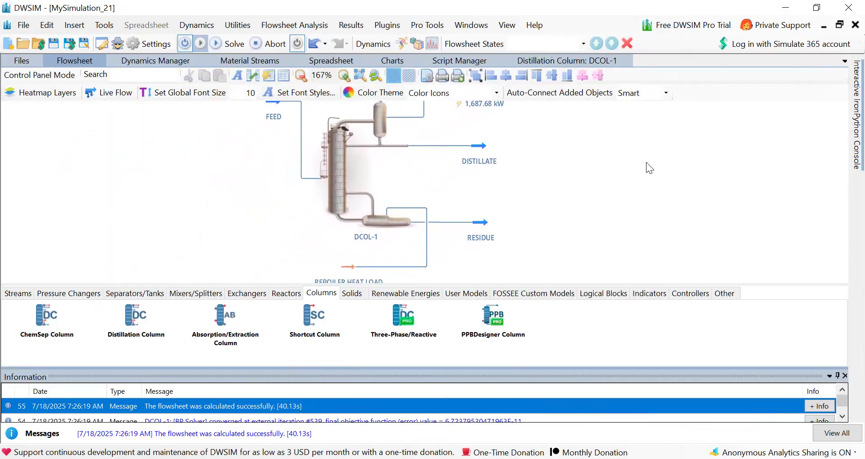
{"action": "left_click_drag", "start_coordinate": [354, 262], "coordinate": [352, 245]}
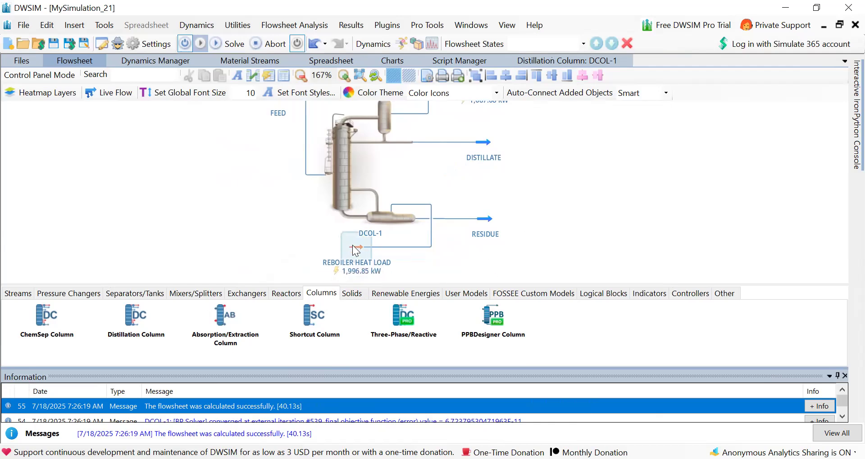
{"action": "mouse_move", "coordinate": [489, 223]}
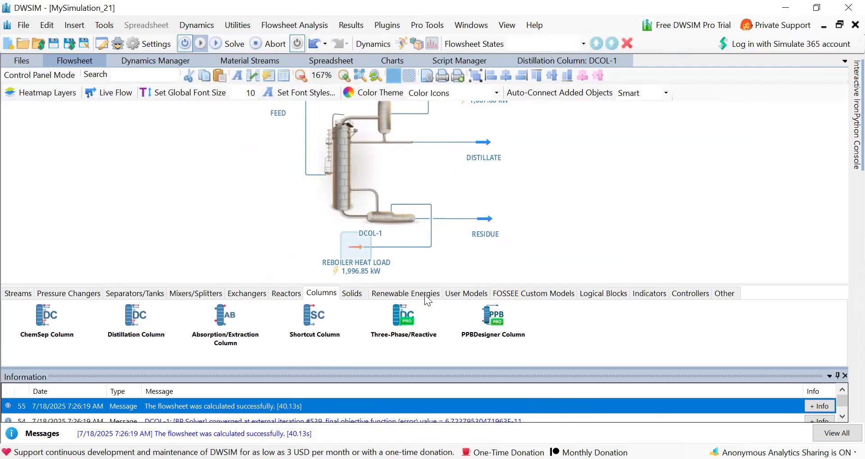
{"action": "left_click", "coordinate": [844, 376]}
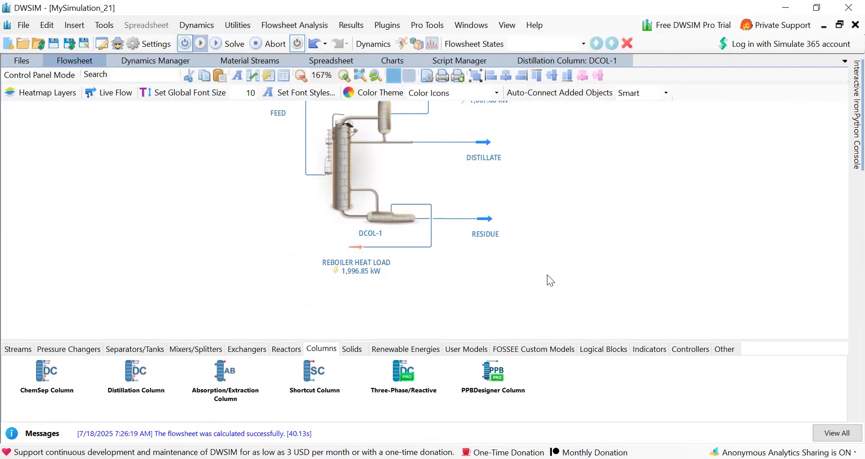
Step: Examine the conditions and compound mole fractions of the FEED, DISTILLATE and RESIDUE streams on the flowsheet
{"action": "scroll", "coordinate": [547, 275], "scroll_direction": "up", "scroll_amount": 2}
{"action": "mouse_move", "coordinate": [277, 137]}
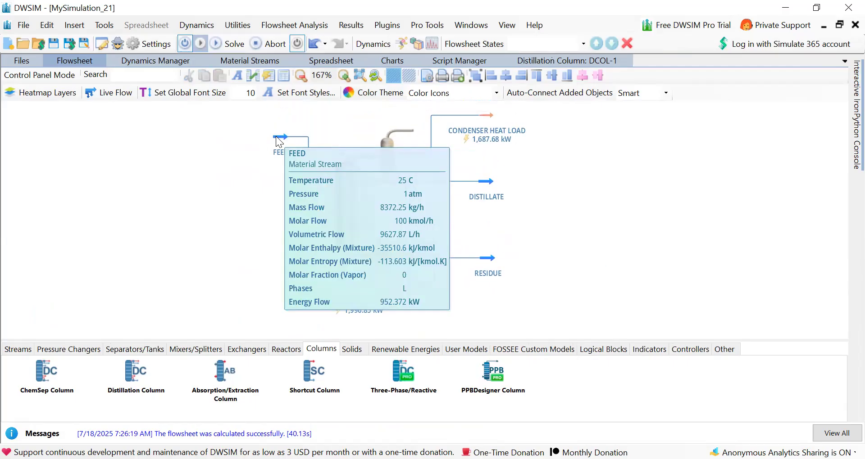
{"action": "left_click_drag", "start_coordinate": [239, 171], "coordinate": [113, 247]}
{"action": "mouse_move", "coordinate": [160, 212]}
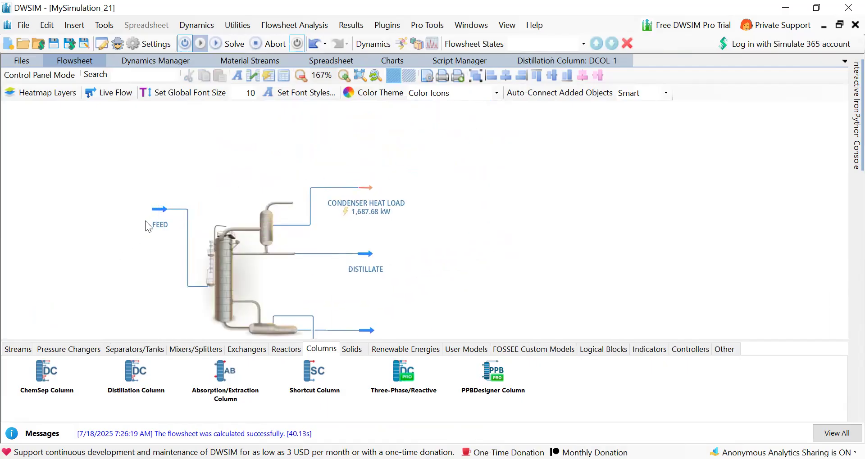
{"action": "left_click_drag", "start_coordinate": [145, 220], "coordinate": [142, 263]}
{"action": "mouse_move", "coordinate": [161, 254]}
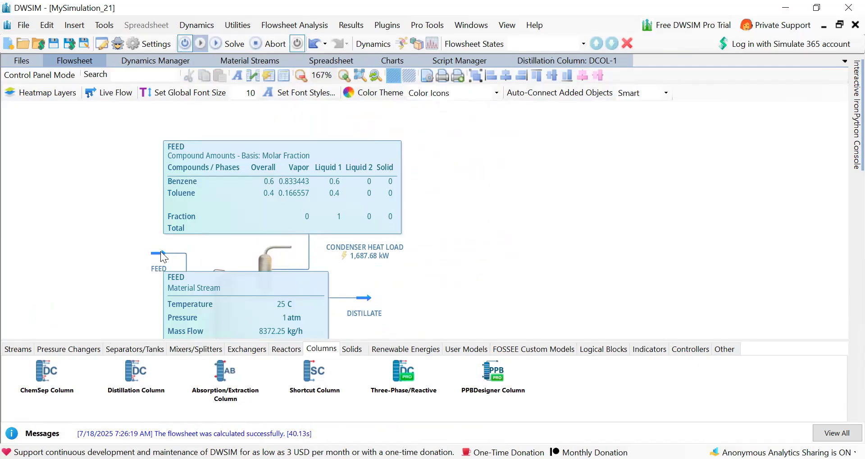
{"action": "left_click_drag", "start_coordinate": [131, 263], "coordinate": [186, 167]}
{"action": "mouse_move", "coordinate": [321, 190]}
{"action": "mouse_move", "coordinate": [404, 216]}
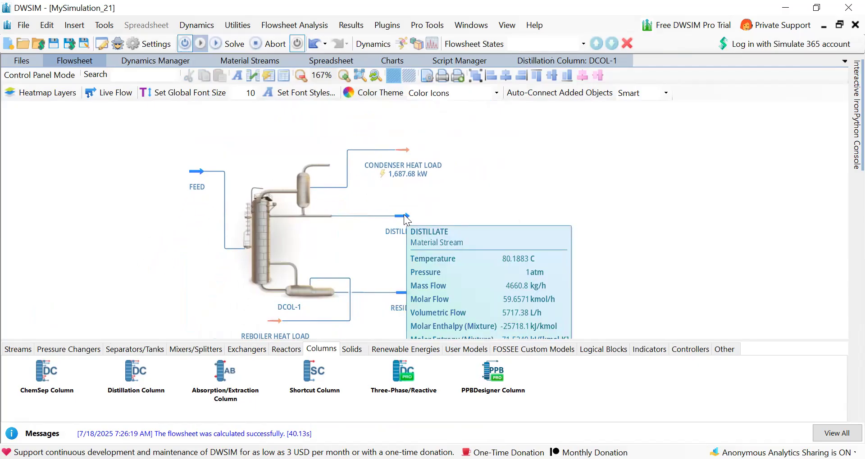
{"action": "left_click_drag", "start_coordinate": [468, 218], "coordinate": [520, 189]}
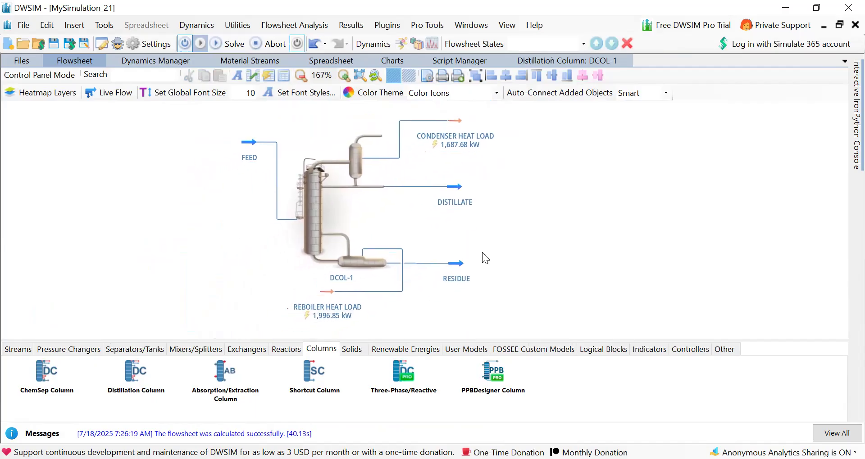
{"action": "mouse_move", "coordinate": [460, 270]}
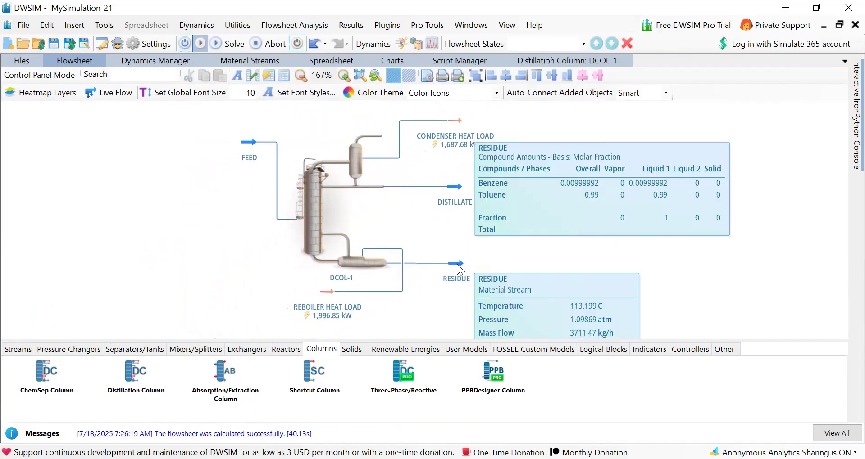
{"action": "left_click_drag", "start_coordinate": [543, 278], "coordinate": [569, 244]}
{"action": "mouse_move", "coordinate": [486, 231]}
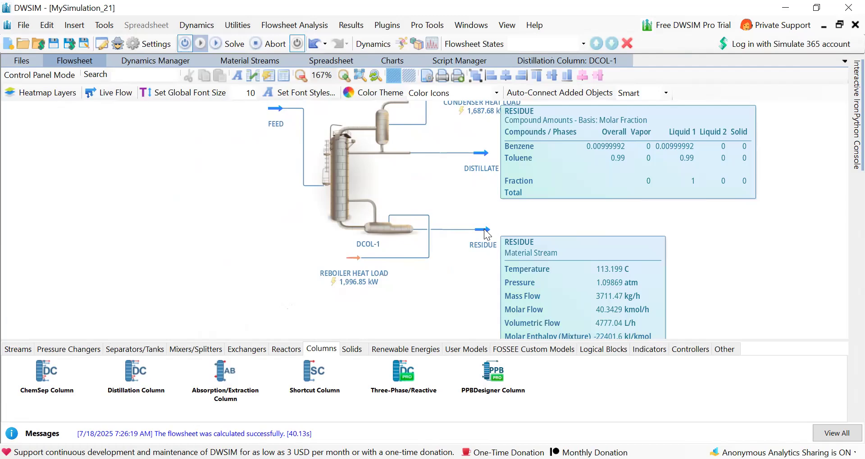
Step: Insert a master property table in the empty flowsheet area beside the column and its product streams
{"action": "mouse_move", "coordinate": [485, 153]}
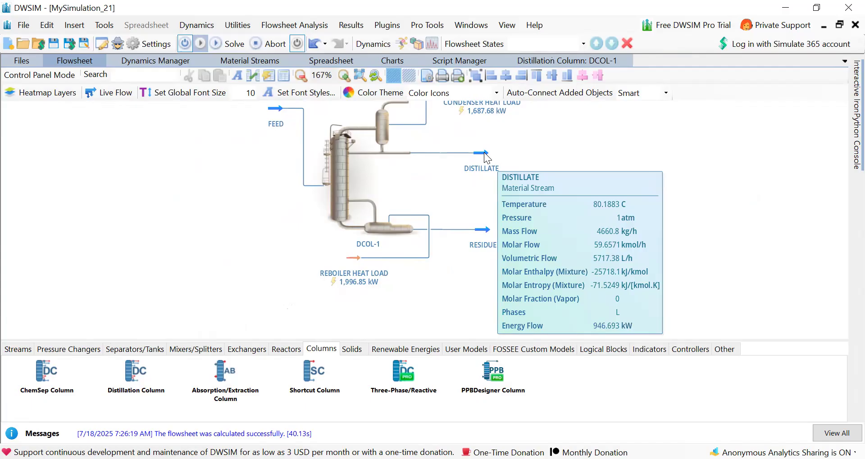
{"action": "mouse_move", "coordinate": [546, 176]}
{"action": "left_mouse_down"}
{"action": "mouse_move", "coordinate": [560, 206]}
{"action": "mouse_move", "coordinate": [600, 202]}
{"action": "mouse_move", "coordinate": [367, 200]}
{"action": "mouse_move", "coordinate": [354, 207]}
{"action": "left_mouse_up"}
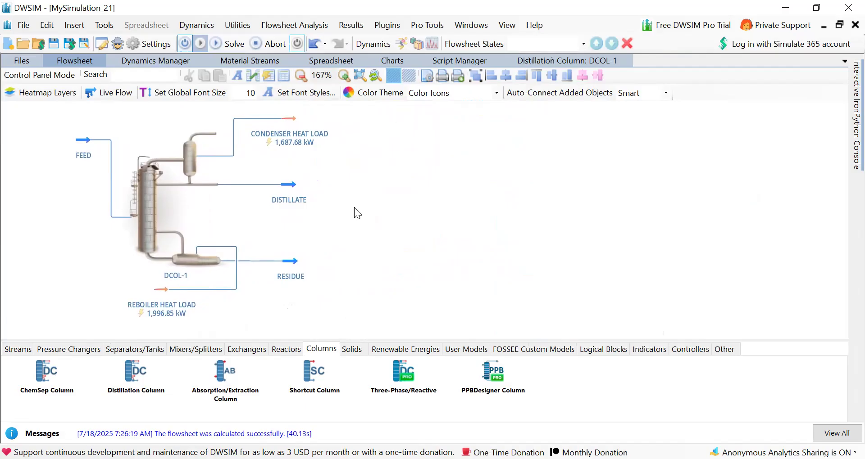
{"action": "left_click", "coordinate": [284, 75]}
{"action": "left_click", "coordinate": [47, 153]}
{"action": "left_click_drag", "start_coordinate": [48, 153], "coordinate": [460, 194]}
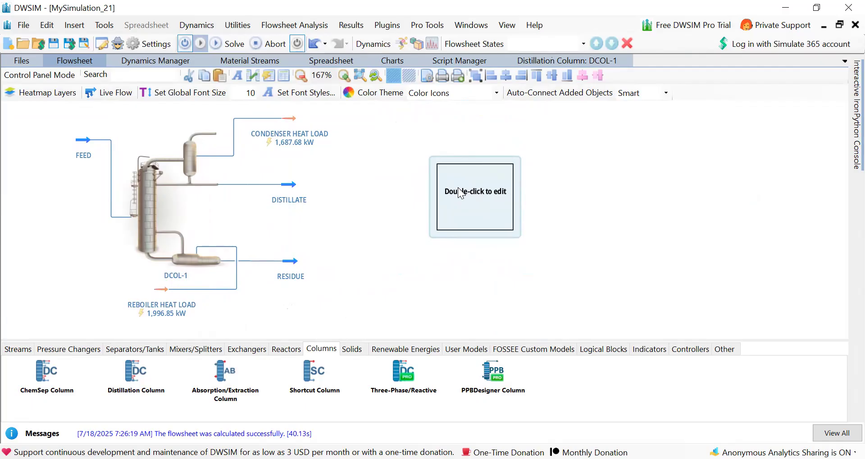
Step: Configure the master property table to show temperature, pressure, mass flow, molar flow and Molar Fraction (Overall Liquid) for FEED, DISTILLATE and RESIDUE
{"action": "double_click", "coordinate": [460, 193]}
{"action": "left_click", "coordinate": [333, 164]}
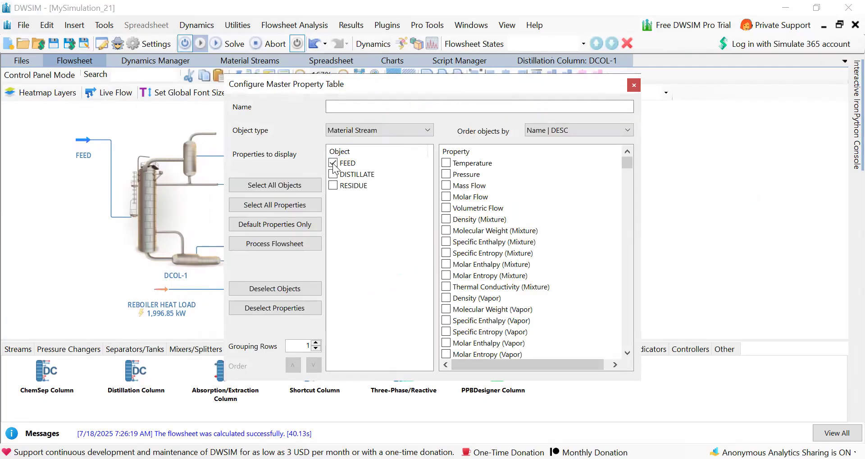
{"action": "left_click", "coordinate": [446, 163]}
{"action": "left_click", "coordinate": [446, 175]}
{"action": "left_click", "coordinate": [446, 185]}
{"action": "left_click", "coordinate": [446, 197]}
{"action": "scroll", "coordinate": [450, 322], "scroll_direction": "down", "scroll_amount": 1}
{"action": "left_click", "coordinate": [627, 353]}
{"action": "left_click_drag", "start_coordinate": [627, 353], "coordinate": [627, 353]}
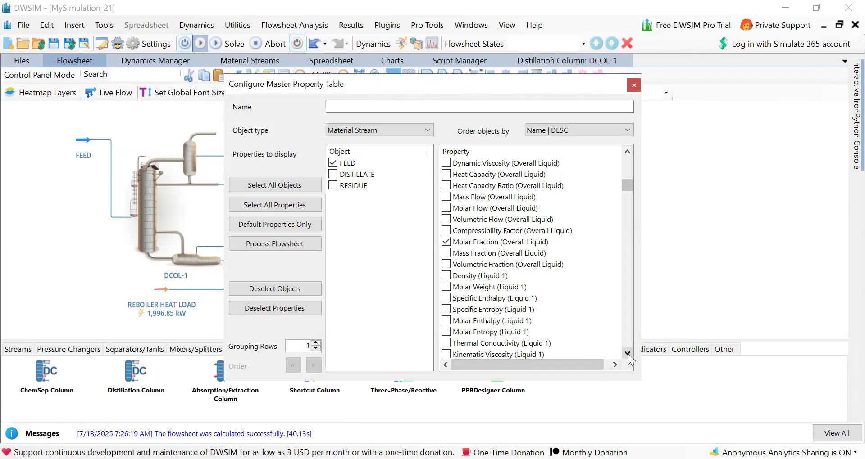
{"action": "left_click", "coordinate": [334, 176]}
{"action": "left_click", "coordinate": [333, 186]}
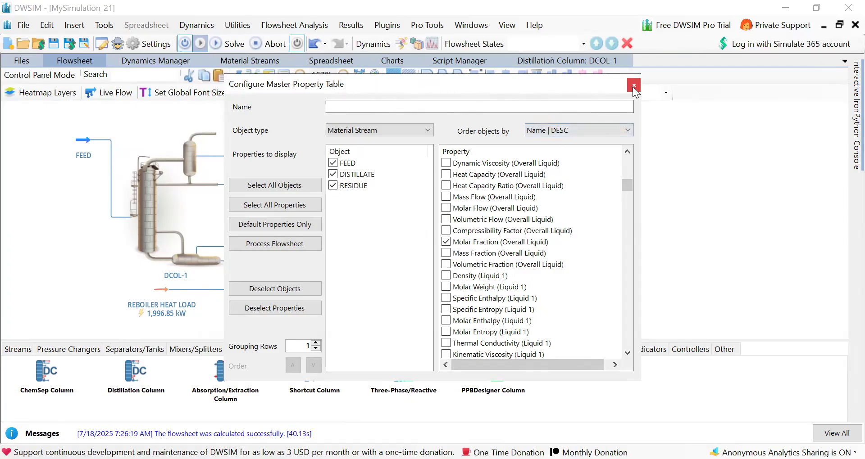
{"action": "left_click", "coordinate": [634, 85]}
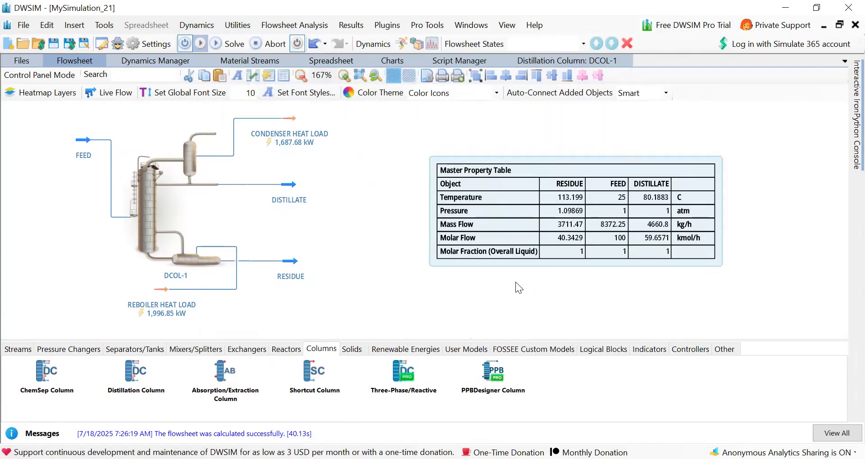
Step: Add Molar Fraction (Overall Liquid) / Benzene and Molar Fraction (Overall Liquid) / Toluene to the master property table
{"action": "double_click", "coordinate": [527, 229]}
{"action": "scroll", "coordinate": [628, 335], "scroll_direction": "down", "scroll_amount": 10}
{"action": "scroll", "coordinate": [628, 336], "scroll_direction": "down", "scroll_amount": 10}
{"action": "scroll", "coordinate": [628, 335], "scroll_direction": "down", "scroll_amount": 6}
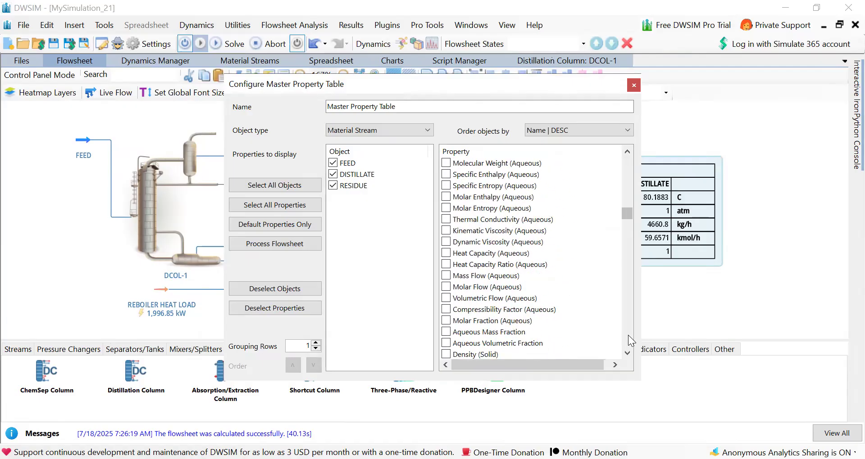
{"action": "scroll", "coordinate": [628, 335], "scroll_direction": "down", "scroll_amount": 12}
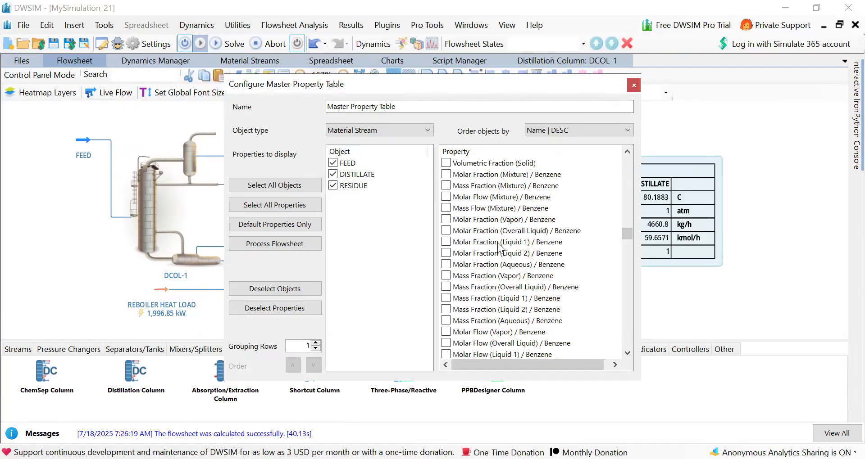
{"action": "left_click", "coordinate": [446, 232]}
{"action": "scroll", "coordinate": [631, 341], "scroll_direction": "down", "scroll_amount": 6}
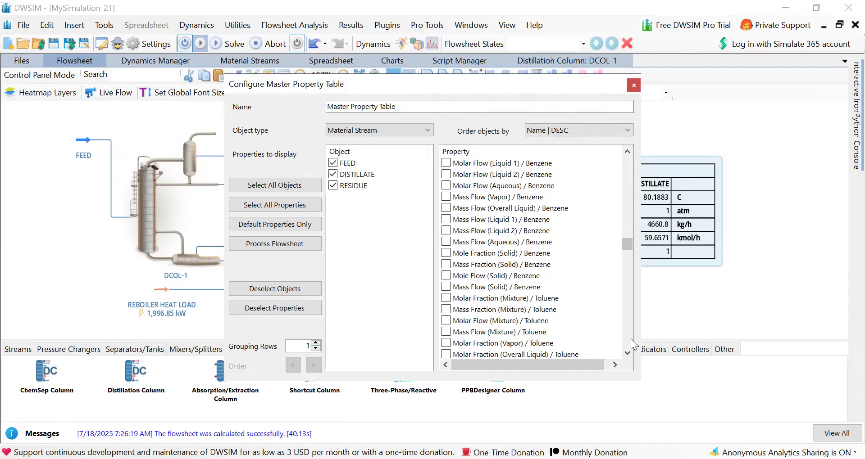
{"action": "scroll", "coordinate": [633, 345], "scroll_direction": "down", "scroll_amount": 6}
{"action": "left_click", "coordinate": [448, 163]}
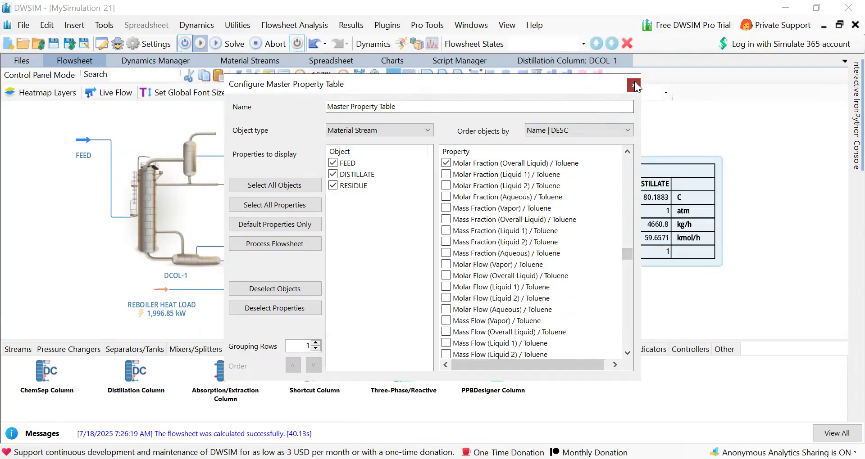
{"action": "left_click", "coordinate": [633, 84]}
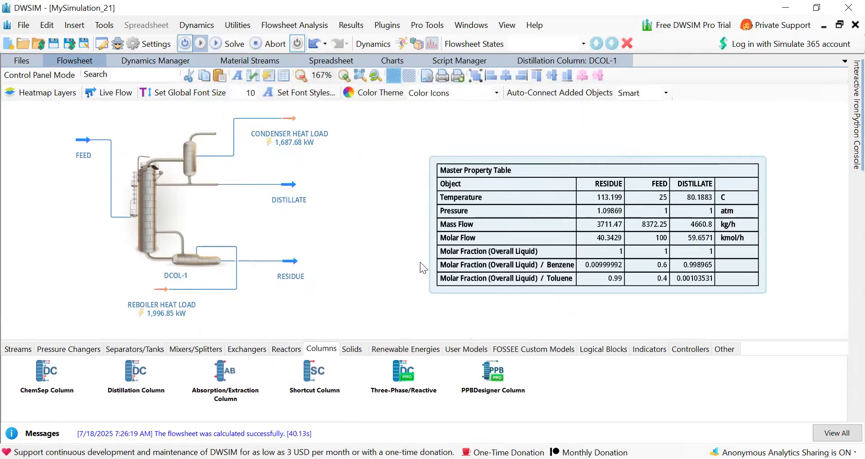